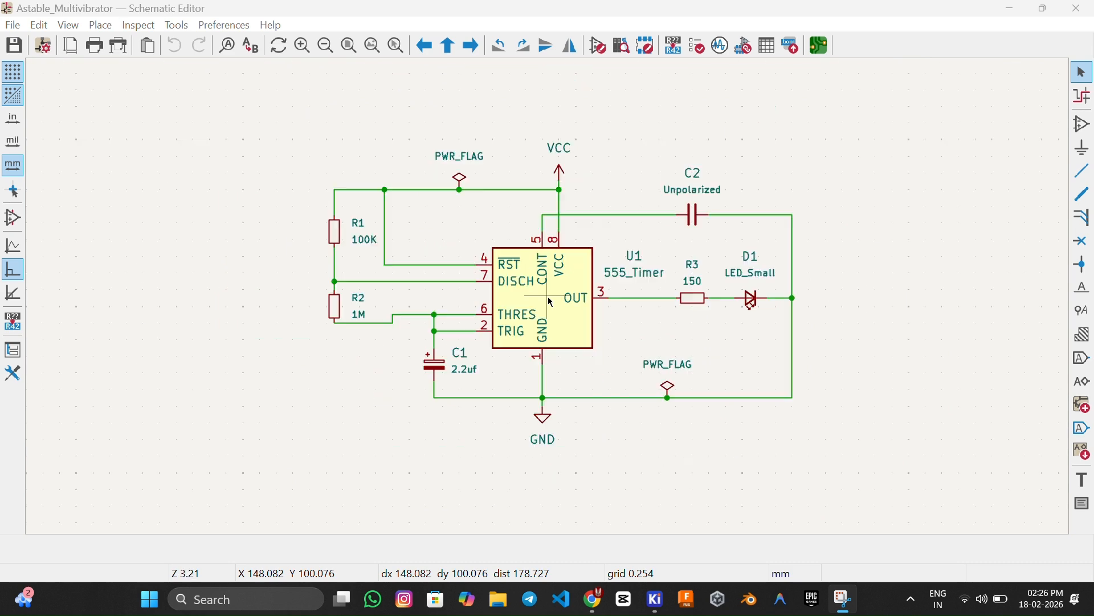
Look over the 555 timer schematic, examining U1 and the components wired around it, including resistor R1.
scroll(551, 302, up, 1)
scroll(550, 302, down, 1)
scroll(550, 302, down, 4)
scroll(550, 303, up, 5)
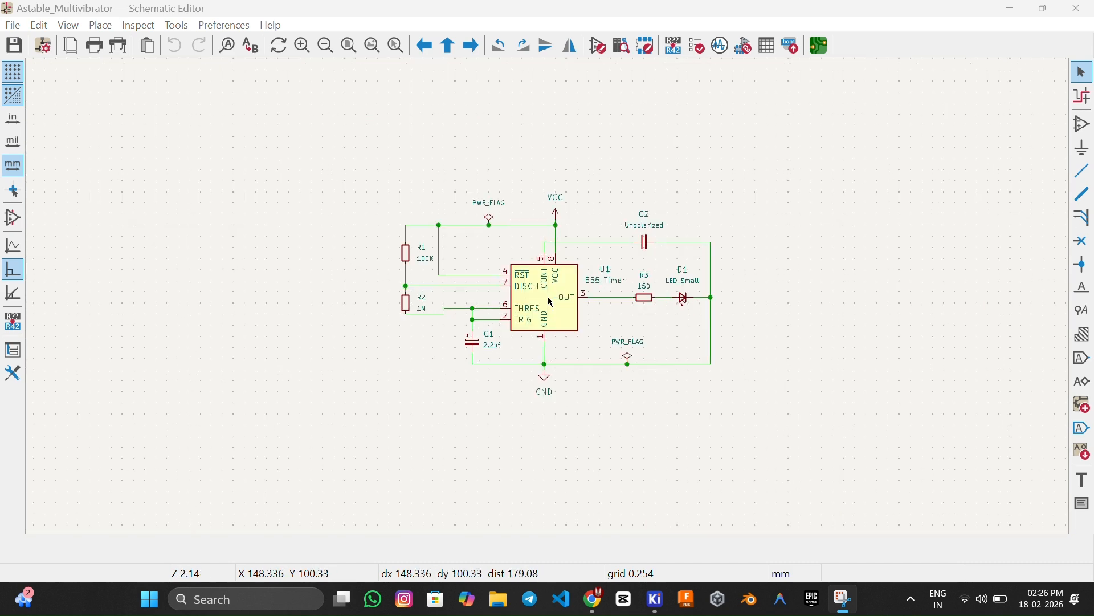
click(551, 302)
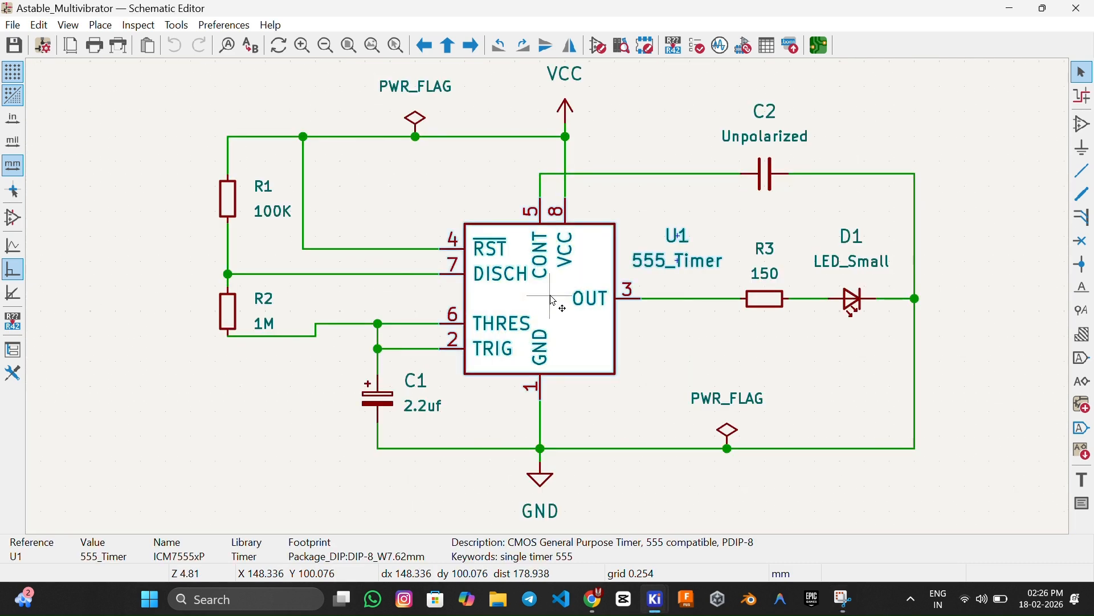
click(638, 356)
shift+scroll(629, 348, up, 3)
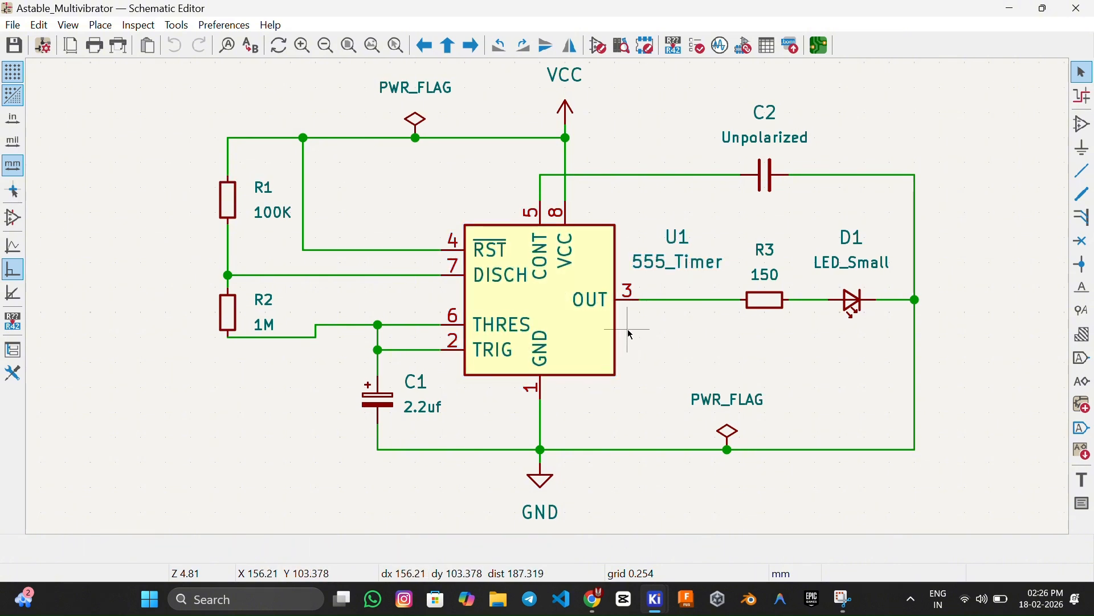
middle_drag(626, 345, 624, 339)
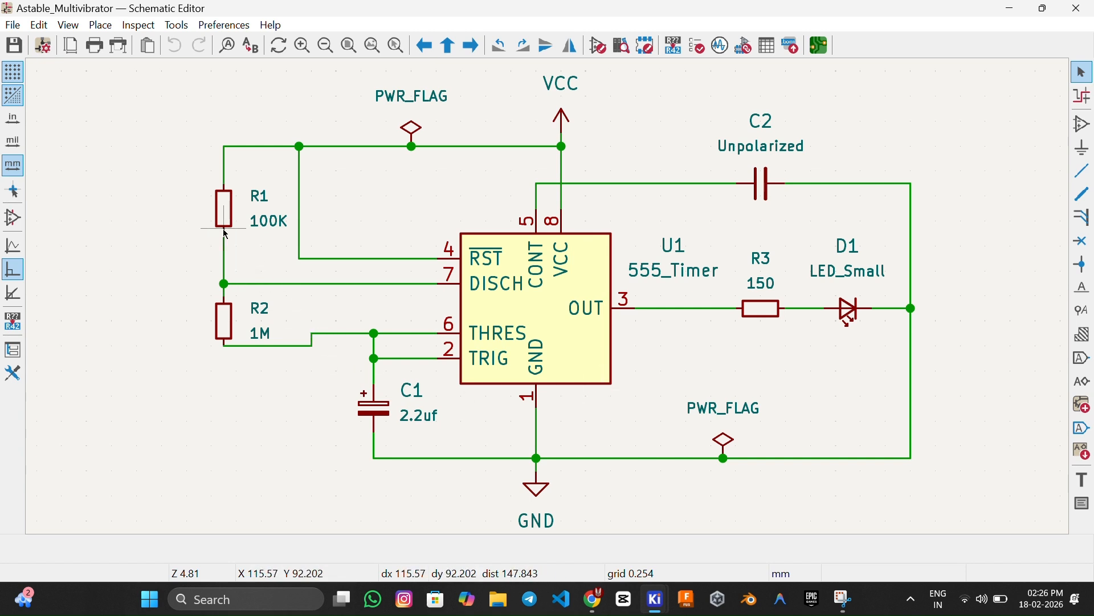
drag(195, 176, 266, 256)
click(185, 302)
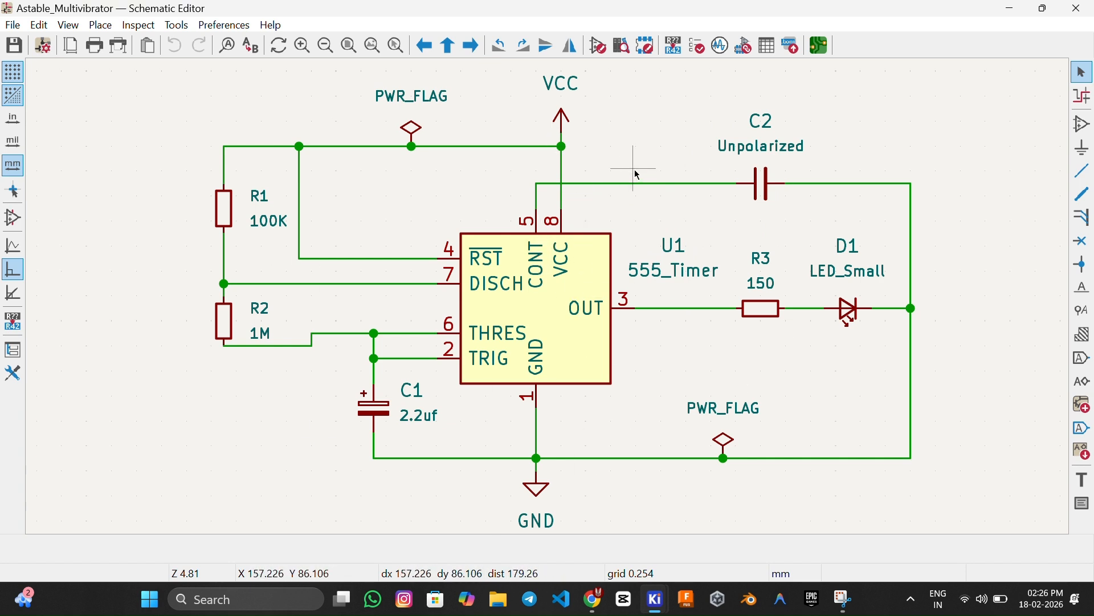
Open the footprint assignment tool for the schematic and select U1, the 555_Timer entry.
click(746, 56)
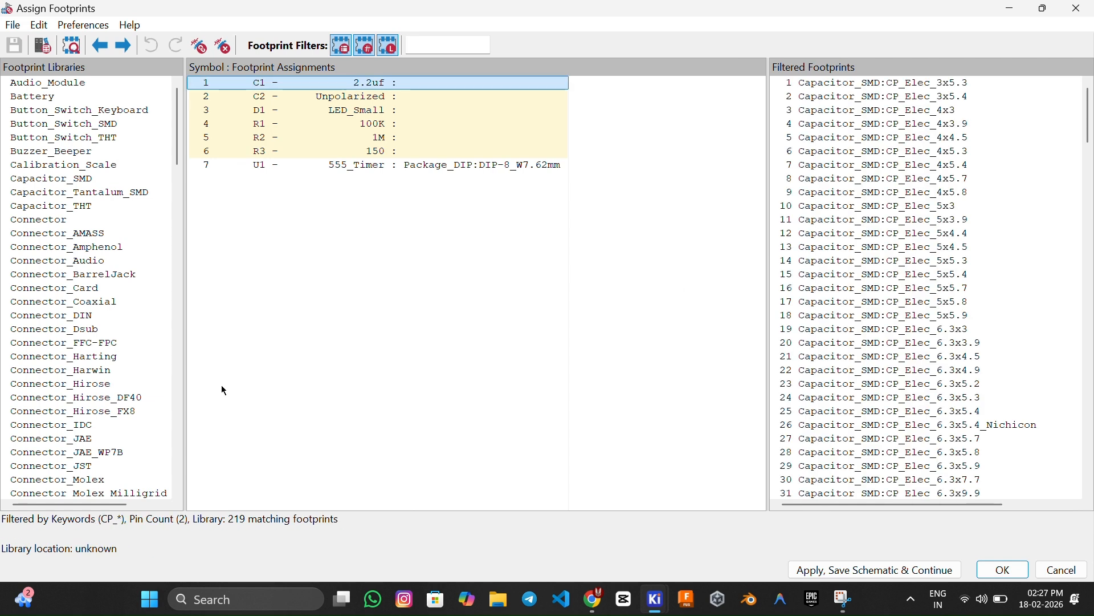
click(331, 200)
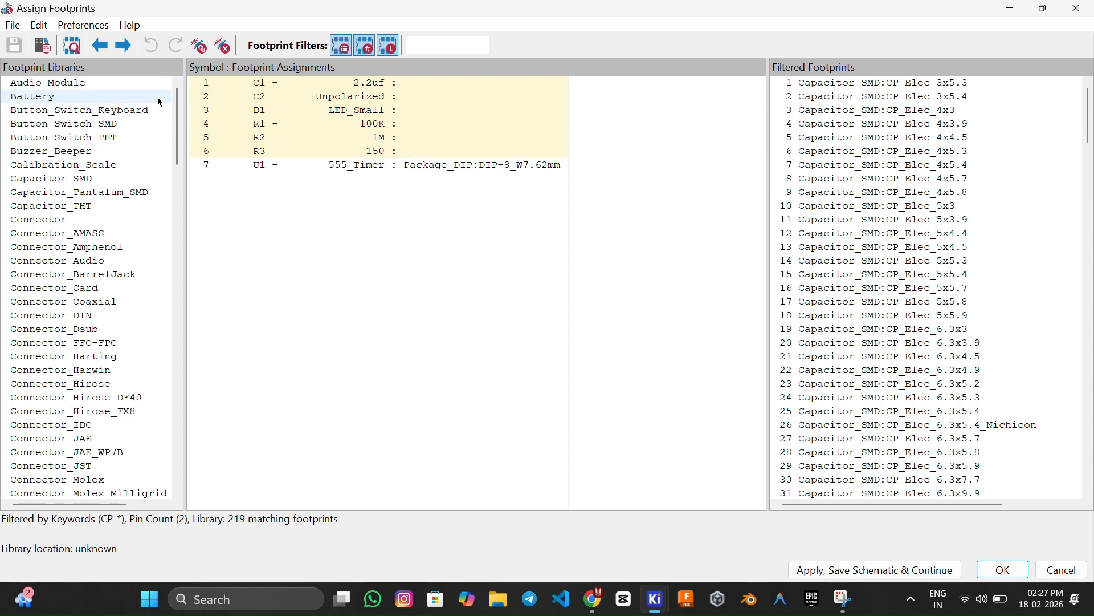
drag(181, 116, 209, 77)
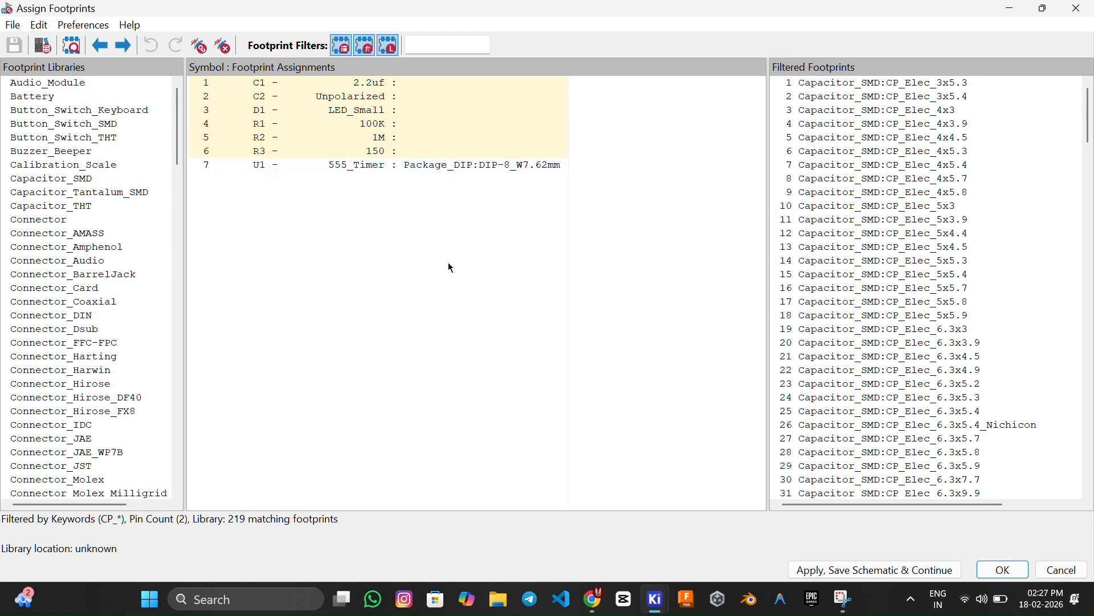
click(301, 167)
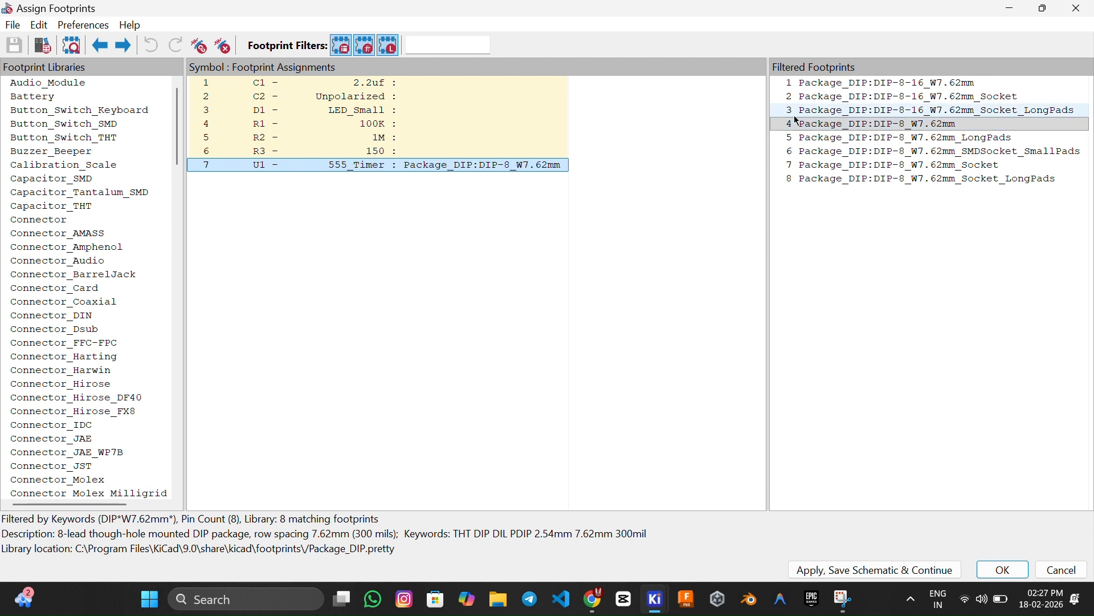
Turn off the library, pin count and keyword footprint filters for U1 and browse the full unfiltered footprint list.
click(390, 46)
click(365, 45)
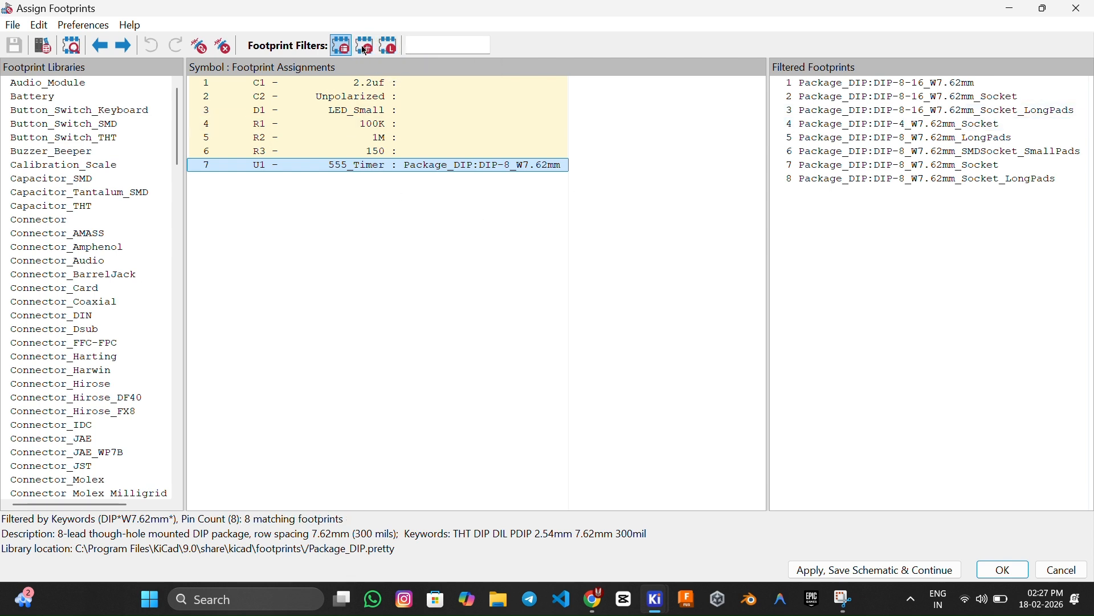
click(341, 47)
click(363, 240)
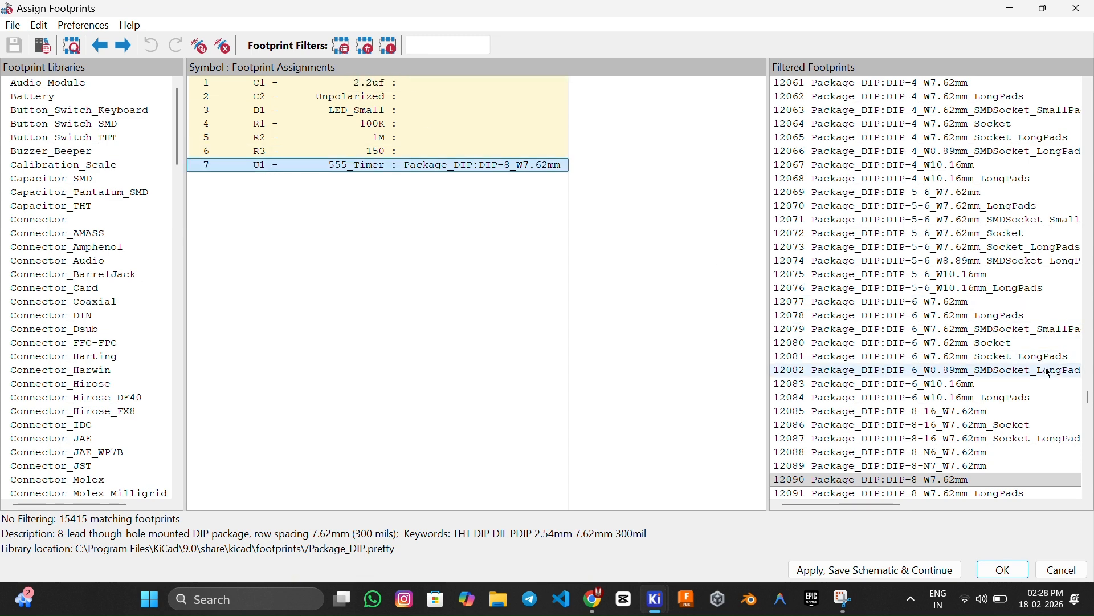
drag(1089, 399, 1089, 487)
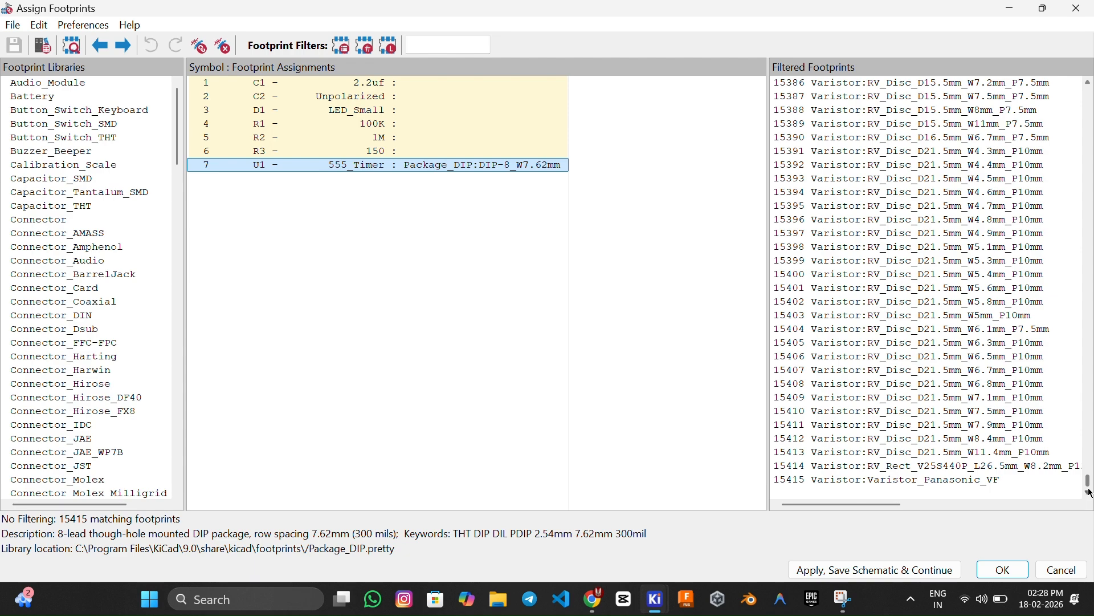
drag(1089, 482, 1091, 91)
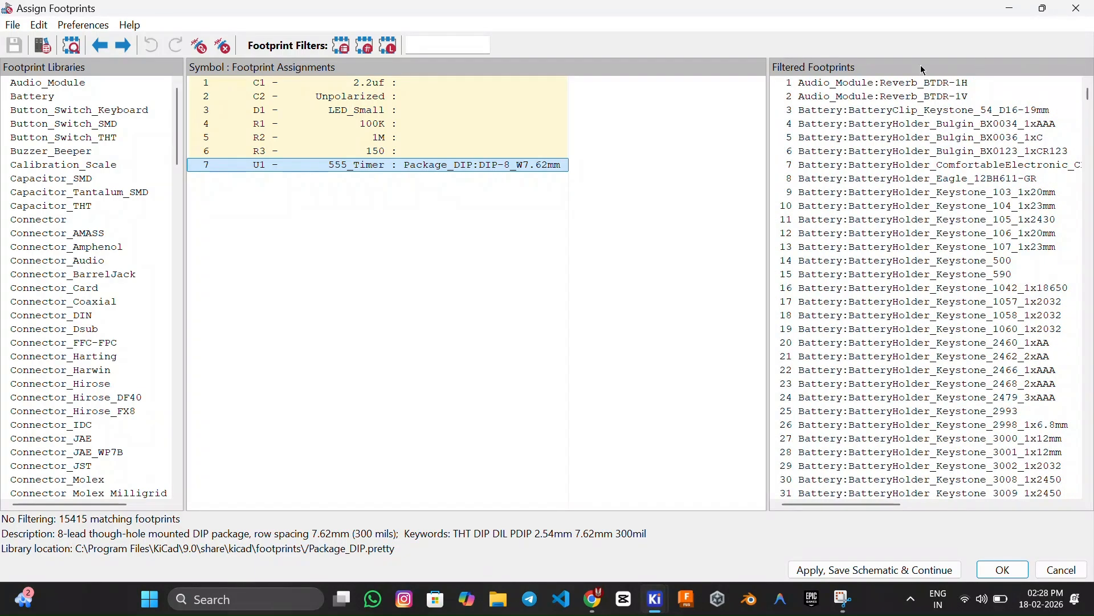
Turn the keyword, pin count and library footprint filters back on, checking how each narrows U1's footprint list.
click(346, 50)
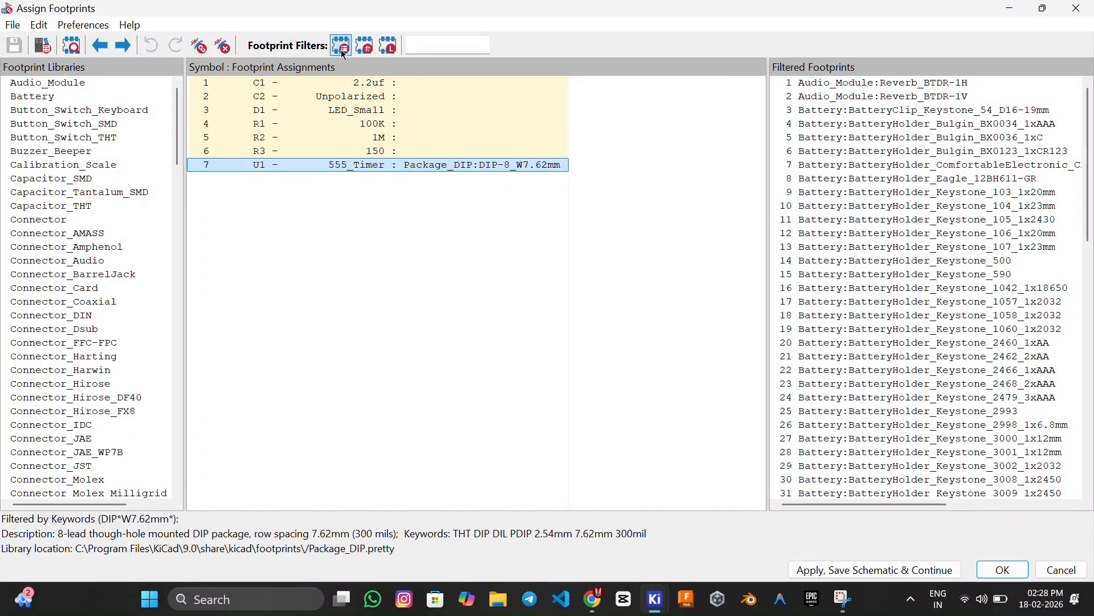
scroll(883, 456, down, 16)
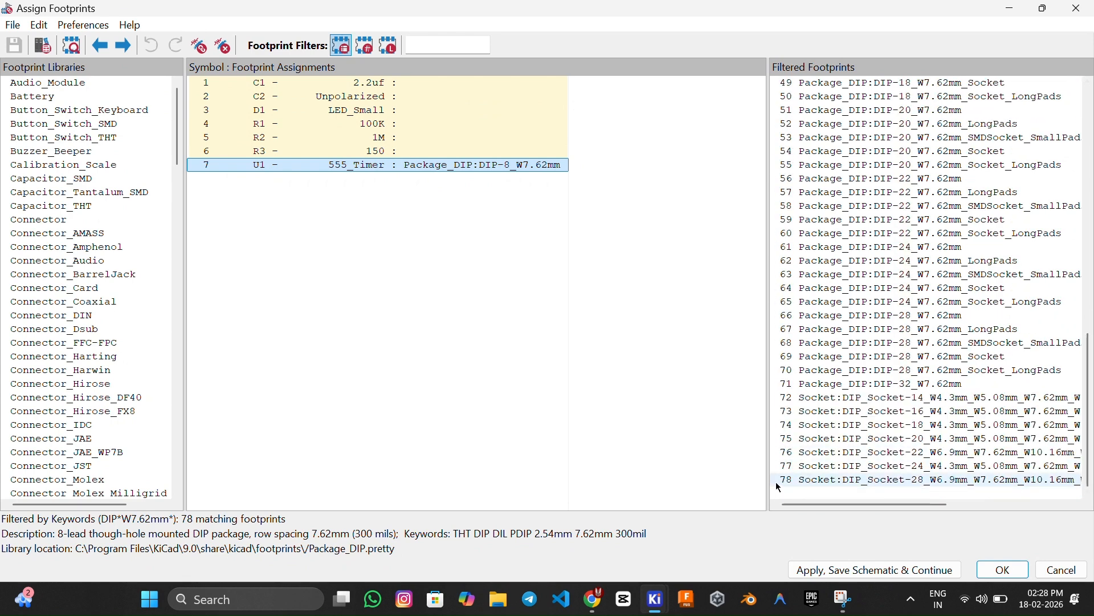
drag(1091, 431, 1091, 187)
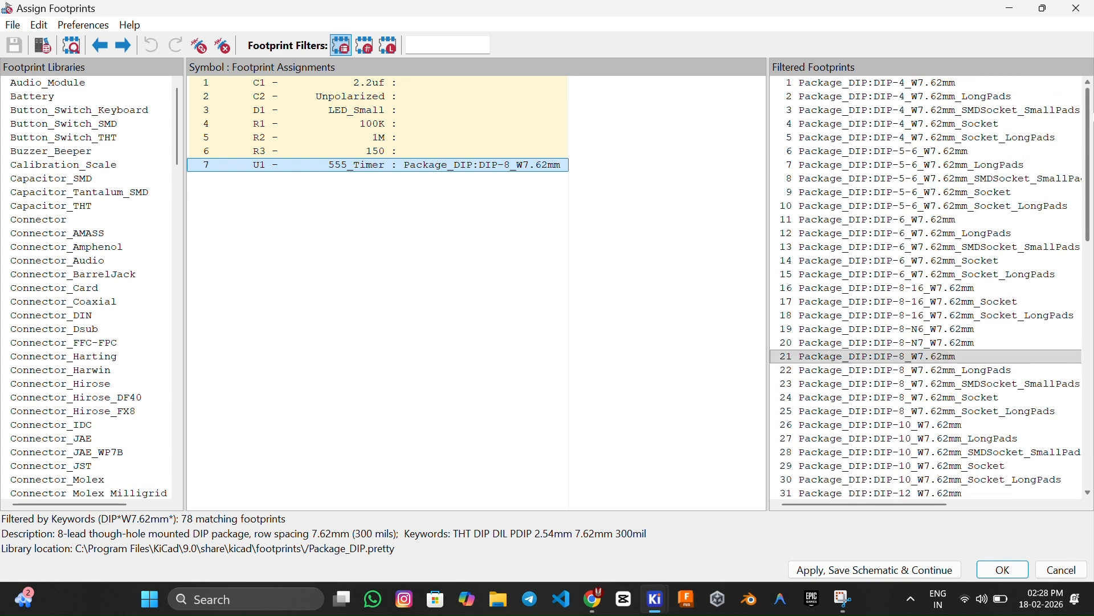
click(366, 46)
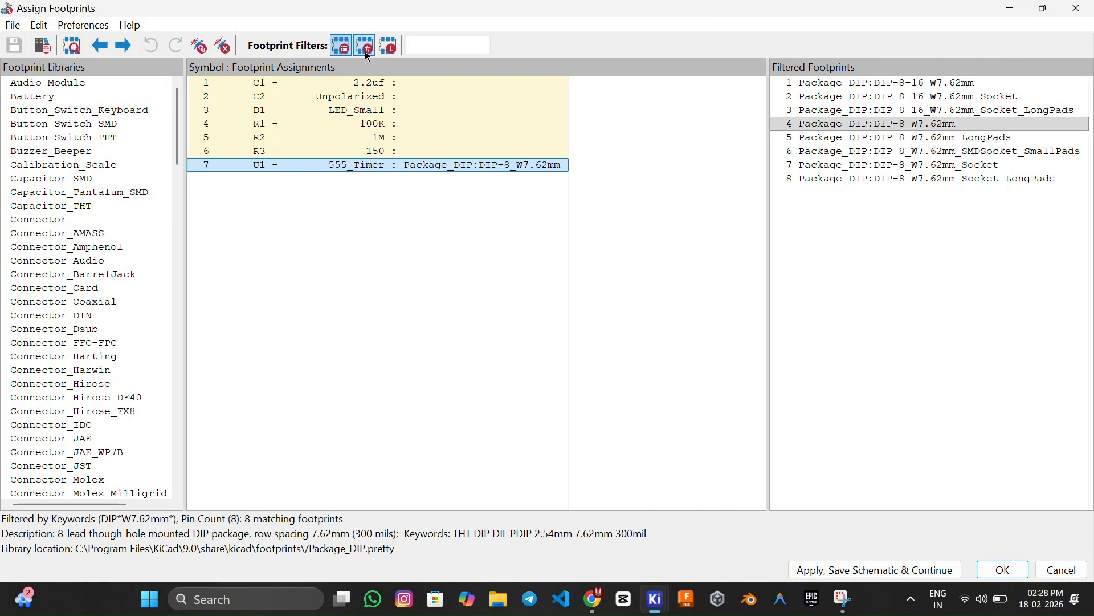
click(820, 206)
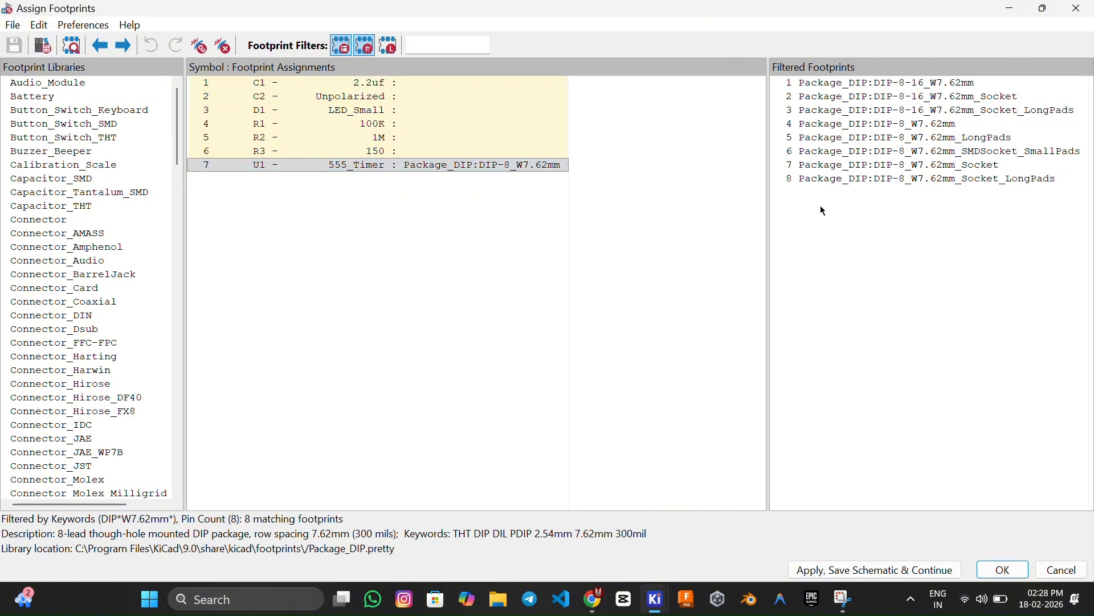
click(389, 45)
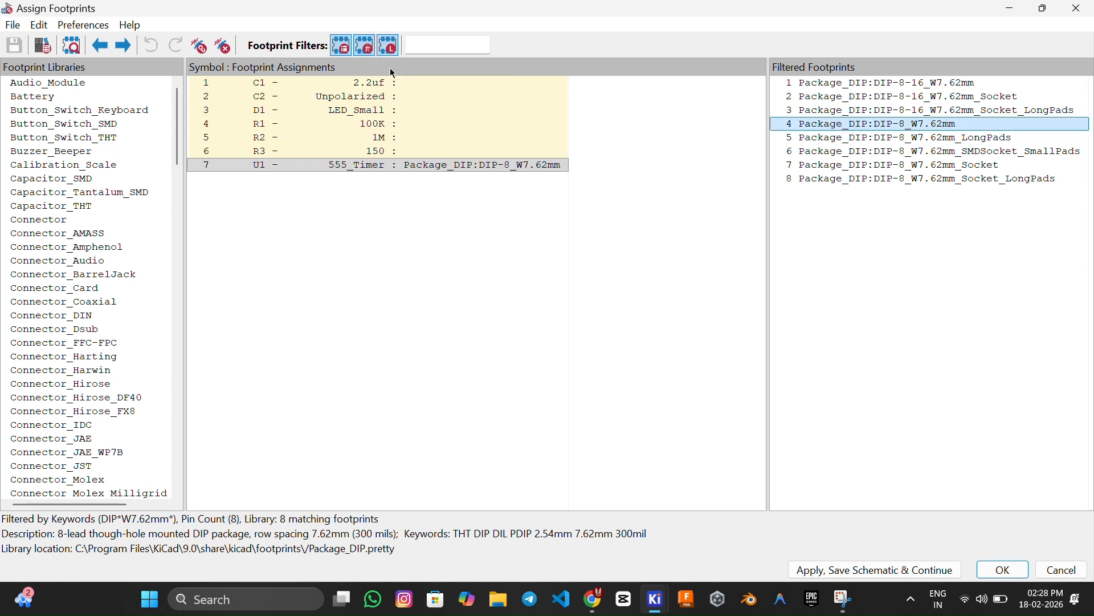
Open a preview of U1's assigned footprint, Package_DIP:DIP-8_W7.62mm.
click(397, 166)
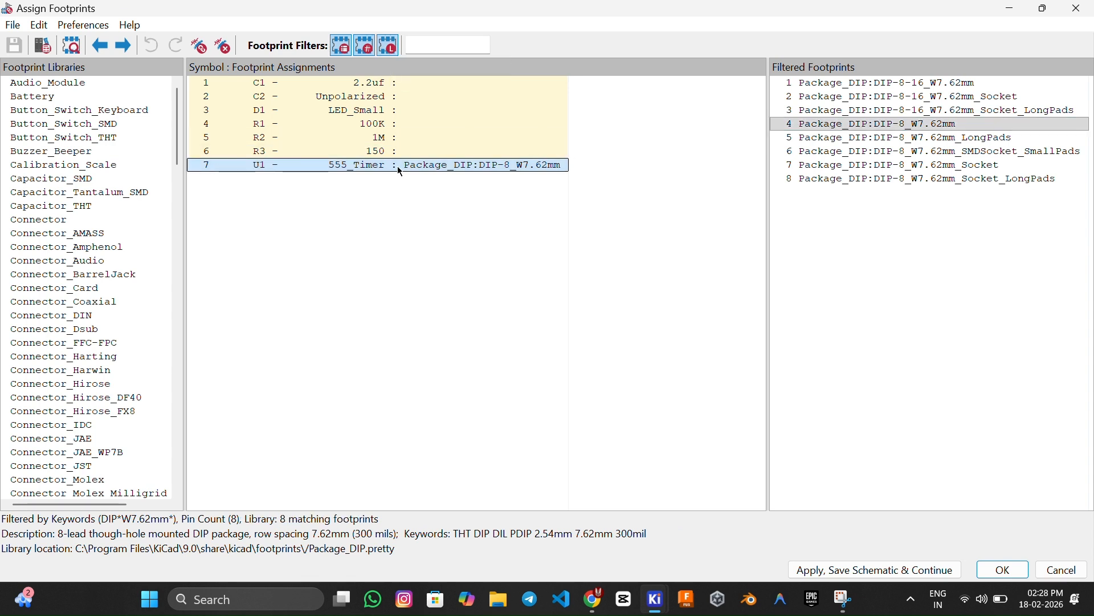
click(894, 125)
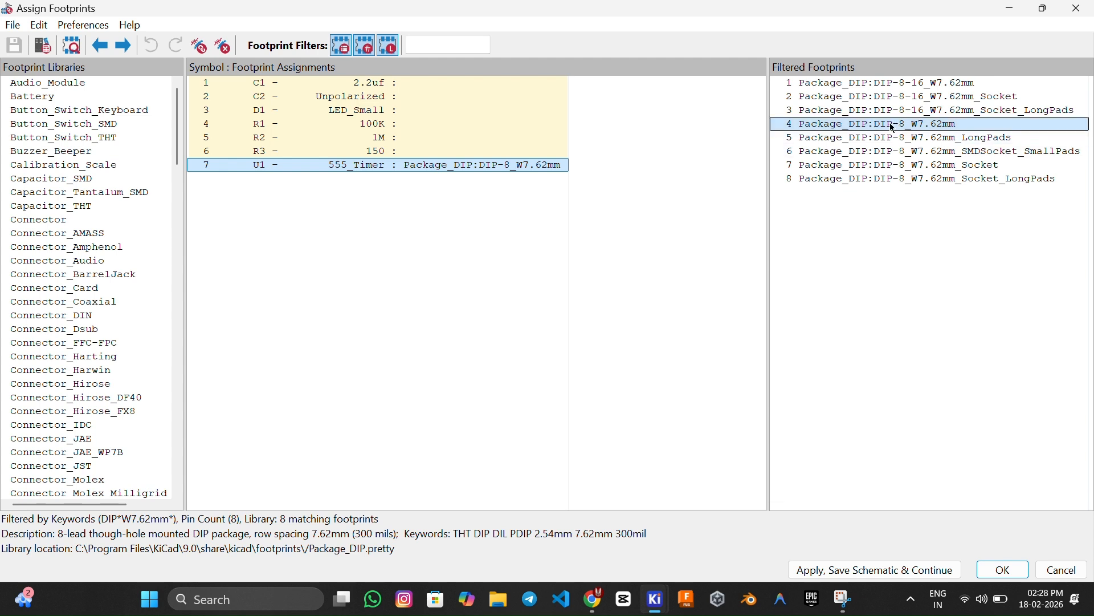
click(684, 150)
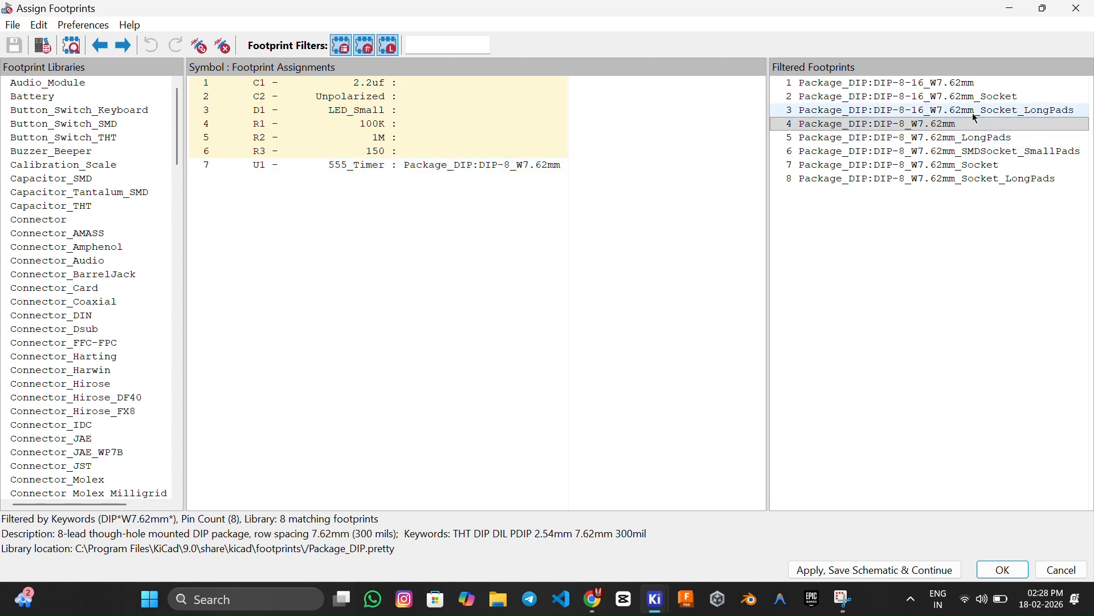
click(896, 126)
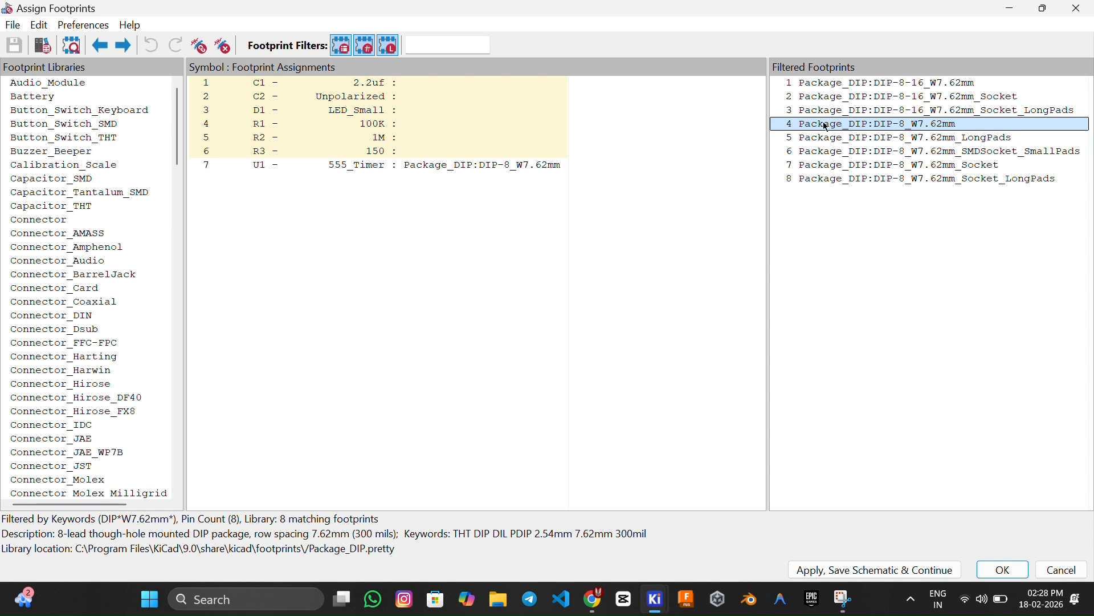
right_click(975, 126)
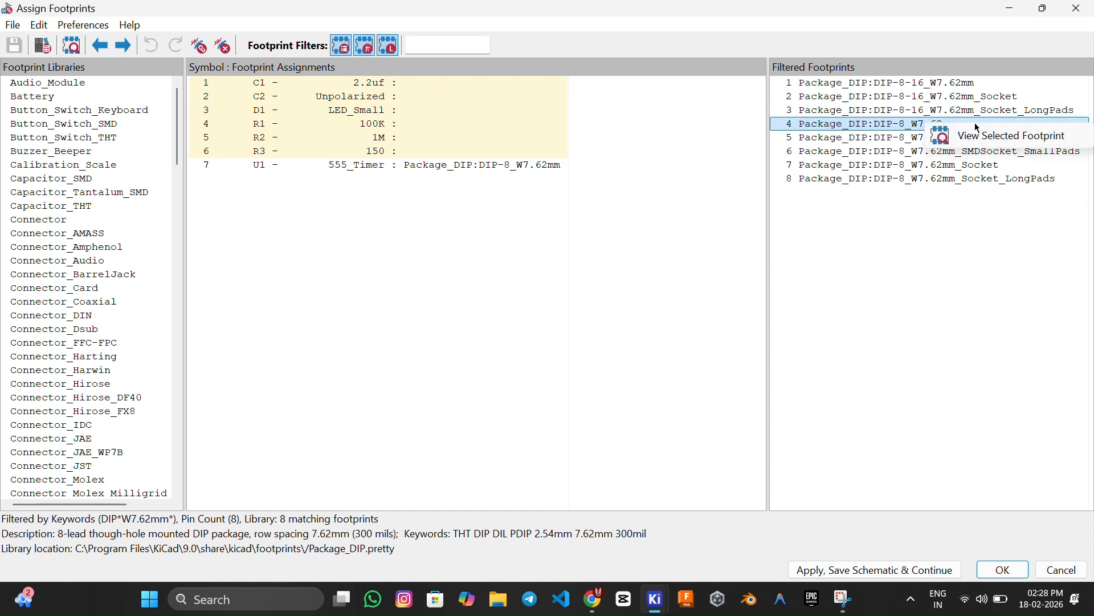
click(1027, 144)
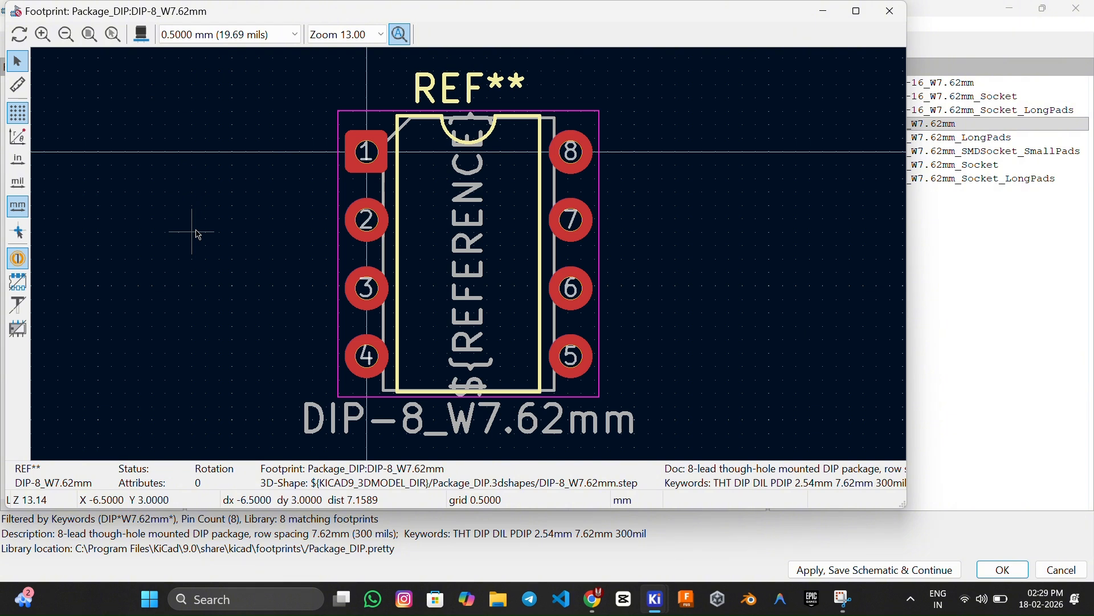
Inspect the DIP-8 footprint's 3D model from several angles and close both preview windows.
key(alt+3)
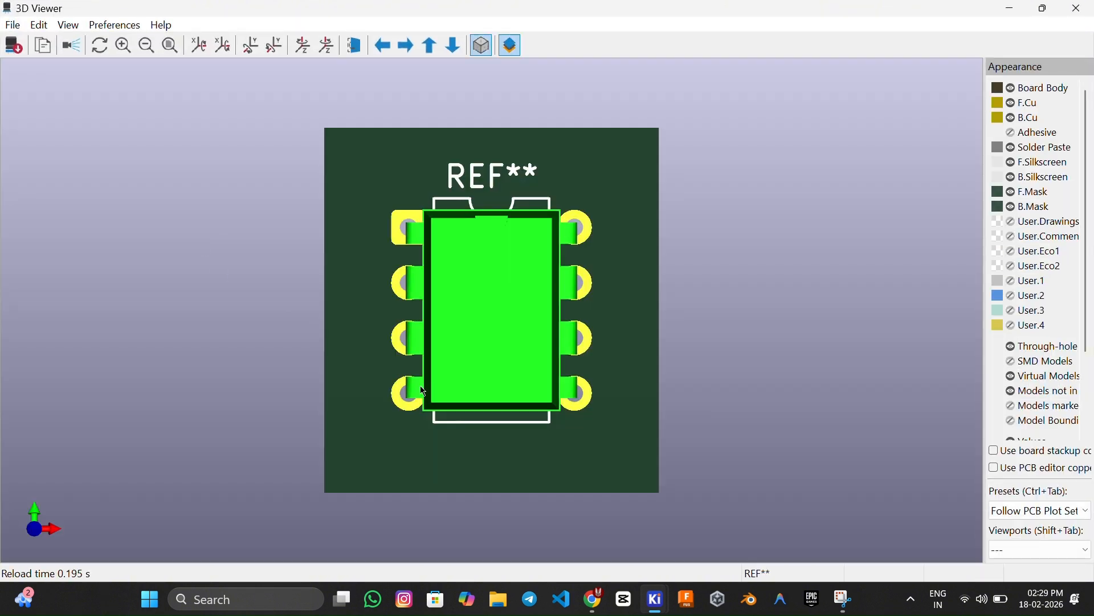
drag(424, 392, 743, 302)
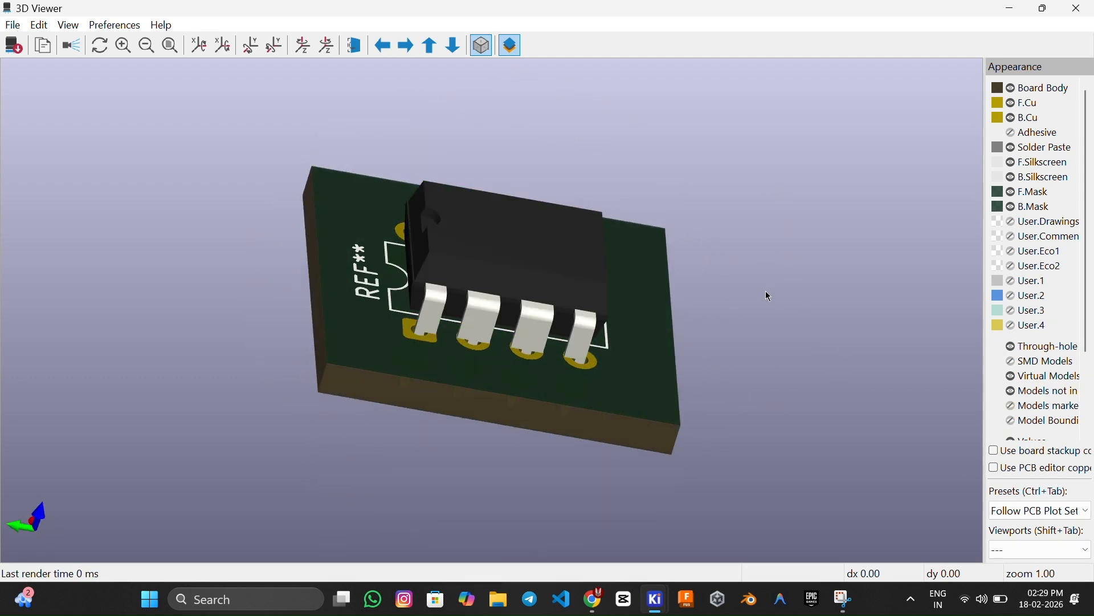
click(1076, 8)
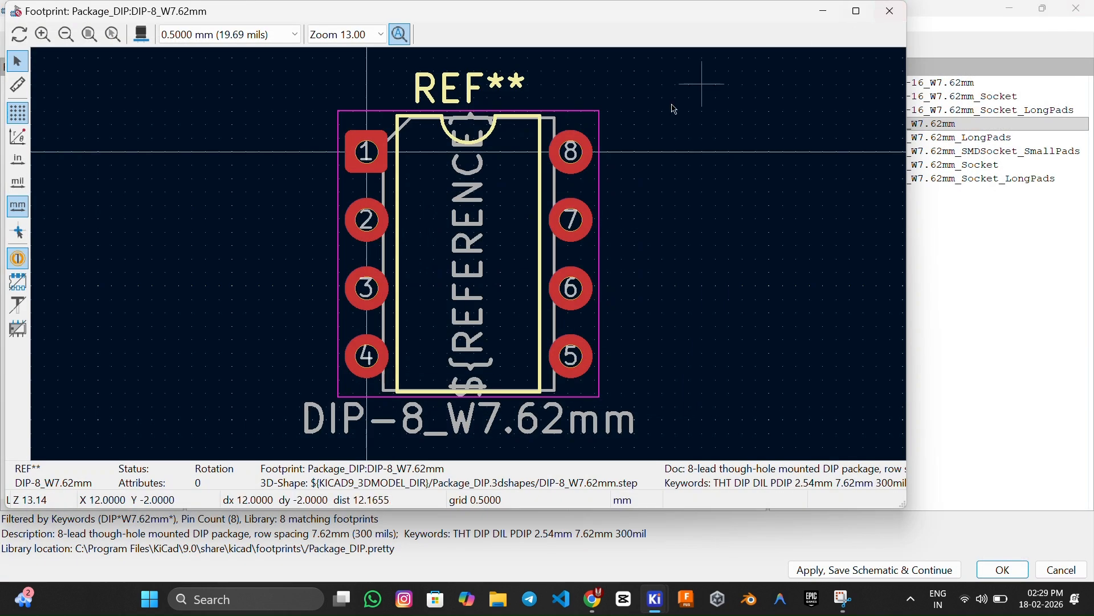
click(905, 16)
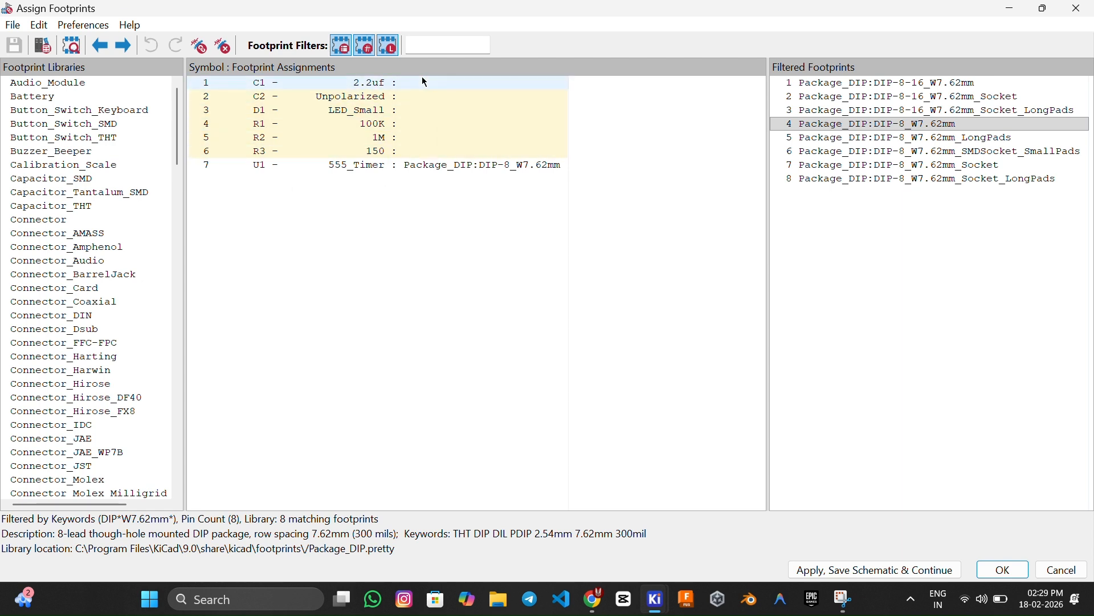
Select capacitor C1 and pick Capacitor_THT:CP_Radial_D4.0mm_P1.50mm from its filtered footprints.
click(303, 86)
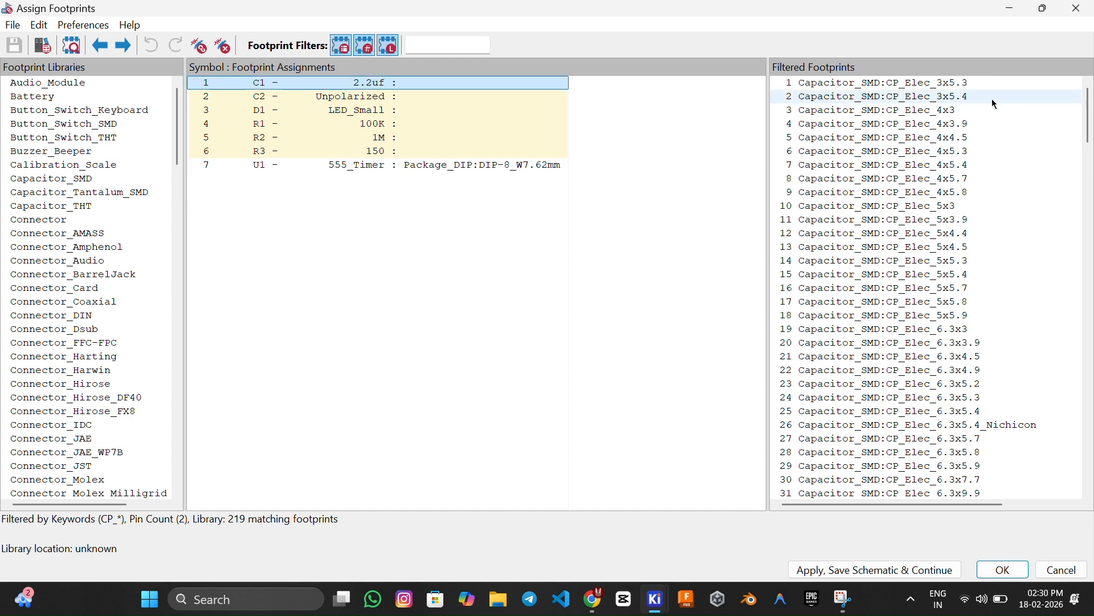
scroll(1090, 126, down, 2)
drag(1090, 126, 1084, 89)
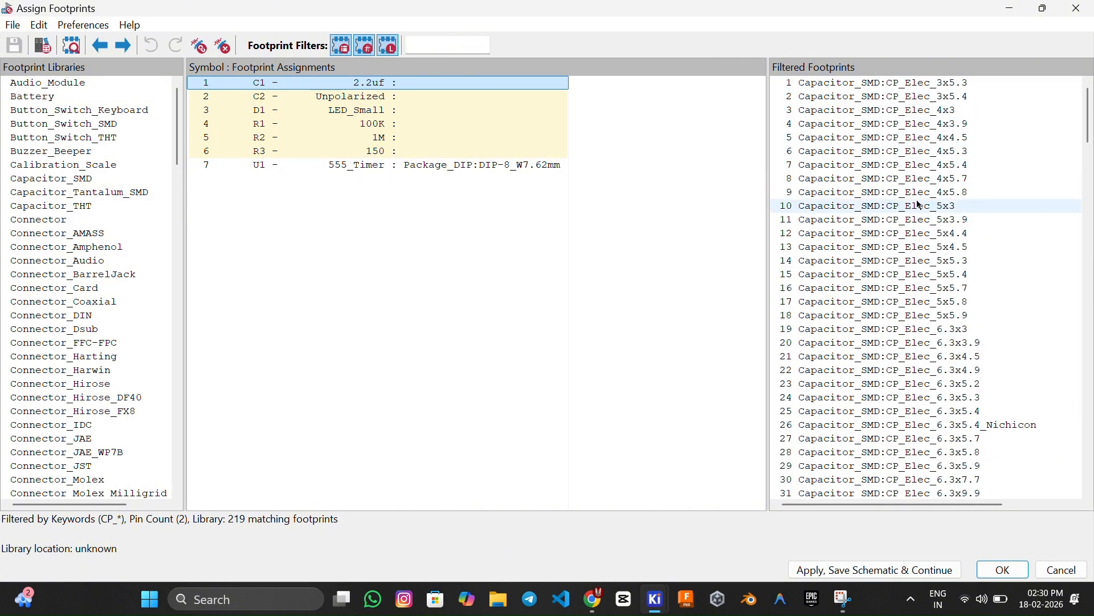
scroll(895, 123, down, 15)
click(906, 165)
scroll(949, 360, down, 2)
scroll(951, 364, down, 7)
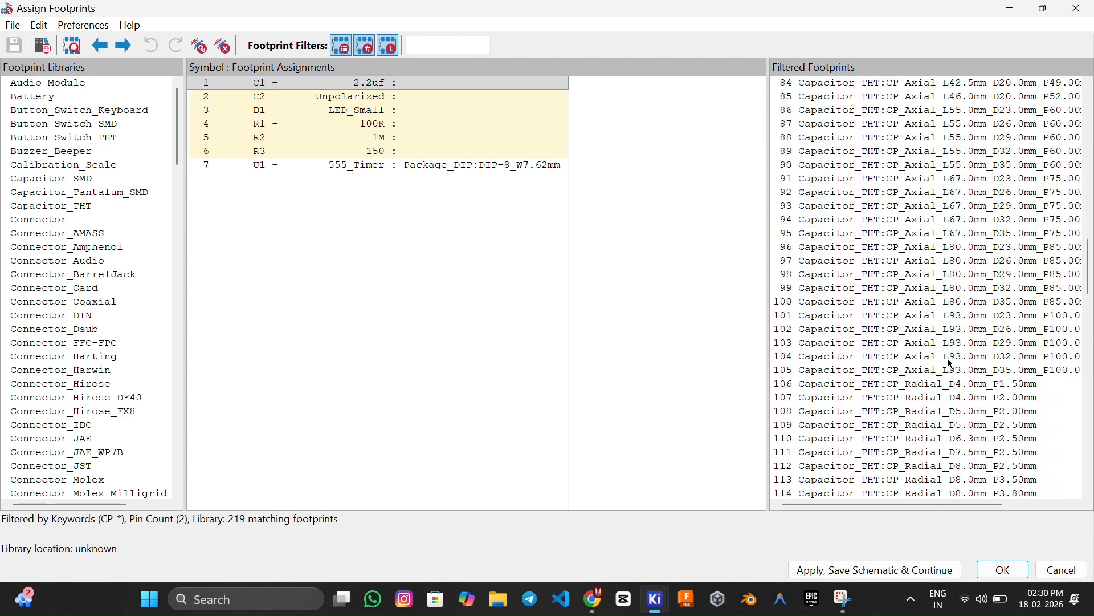
click(927, 388)
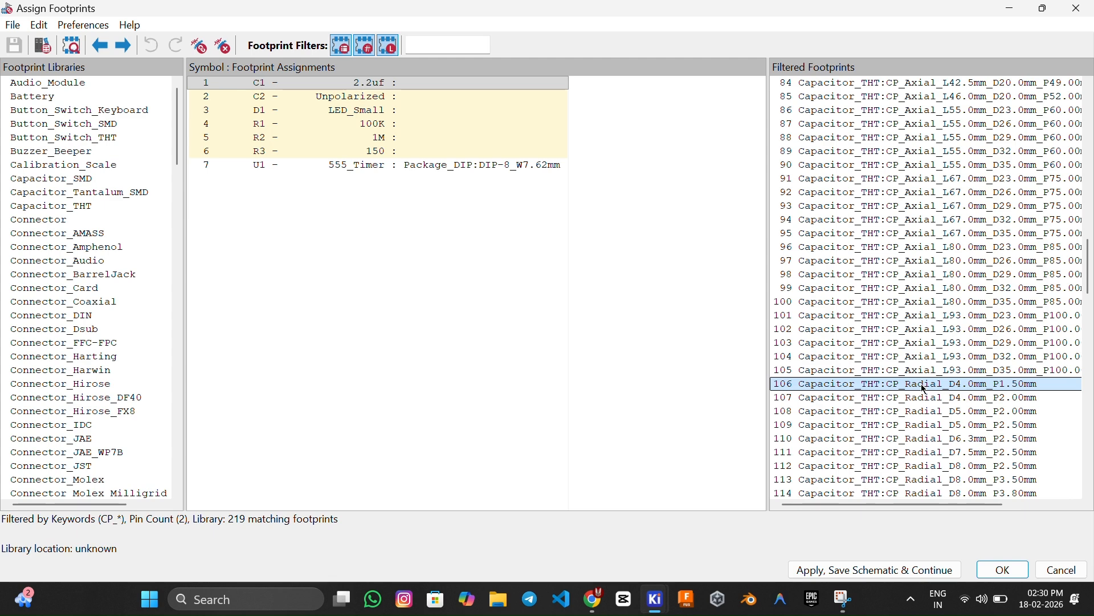
Preview the selected radial capacitor footprint and display its 3D model.
right_click(915, 387)
click(947, 396)
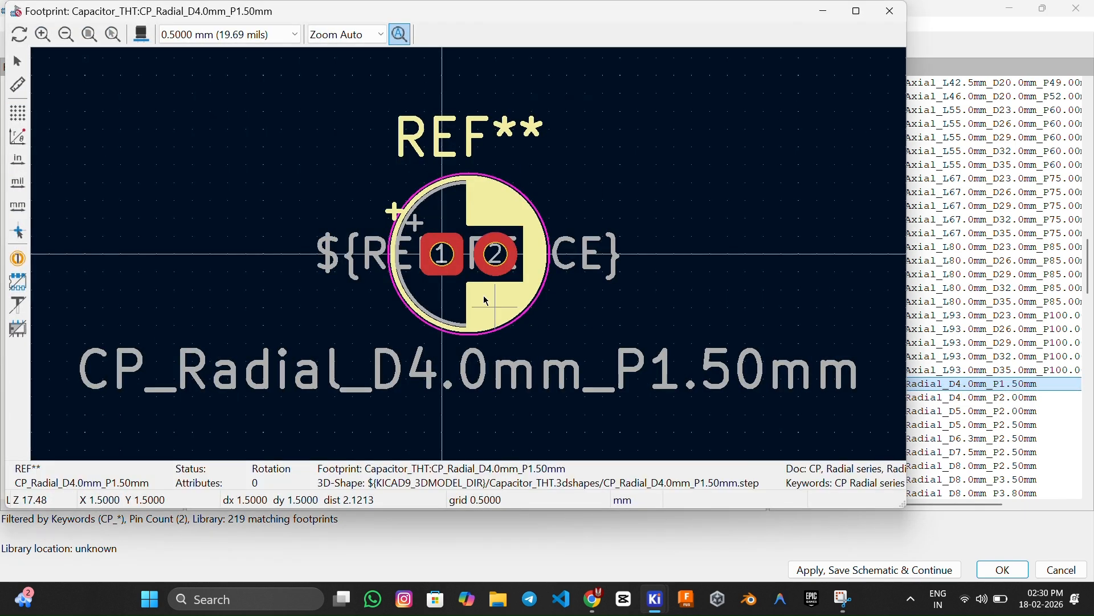
click(149, 37)
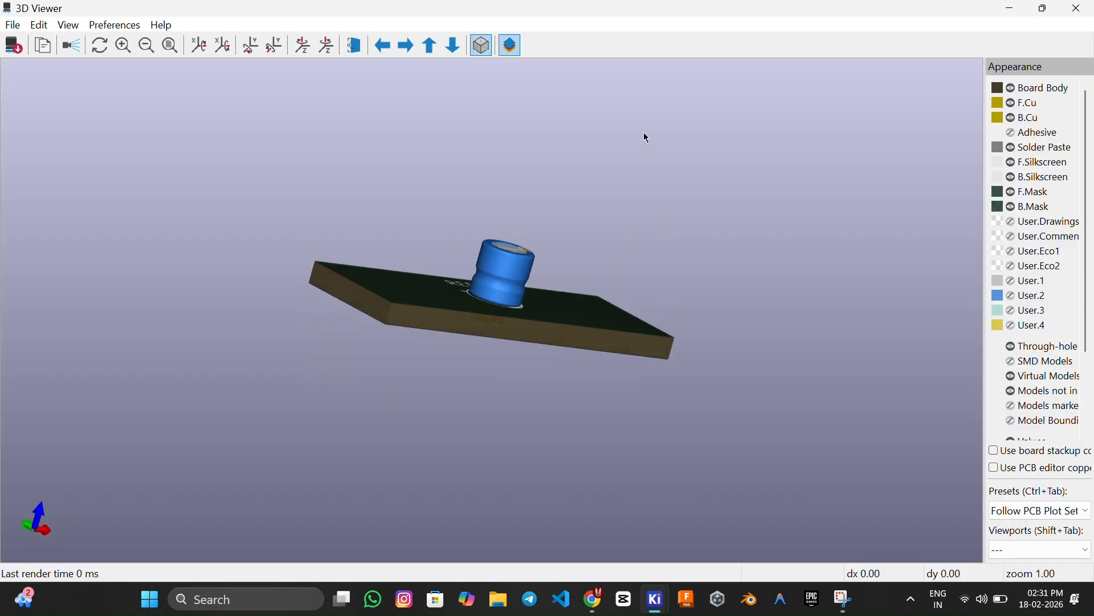
Inspect the radial capacitor's 3D model from several angles and close both preview windows.
drag(647, 138, 689, 310)
scroll(567, 296, up, 5)
scroll(651, 357, up, 1)
drag(652, 357, 819, 297)
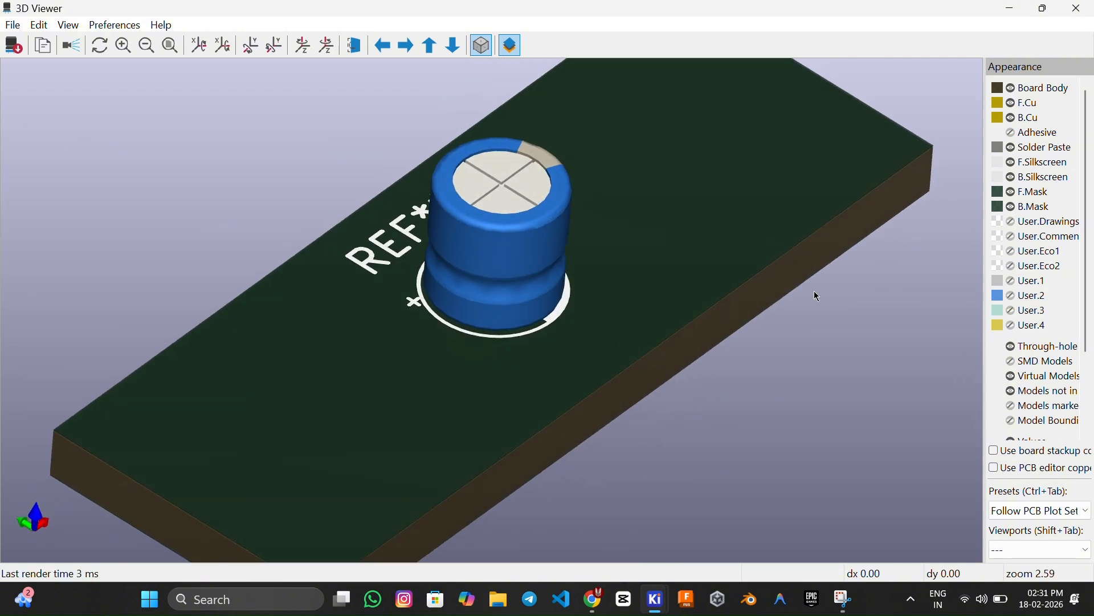
click(1082, 18)
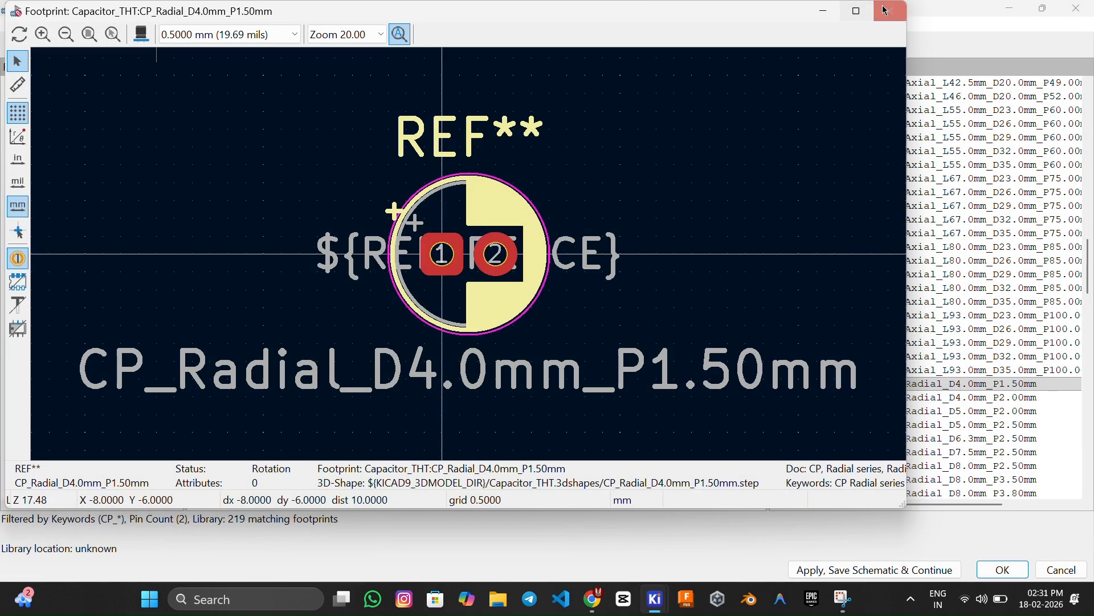
click(887, 10)
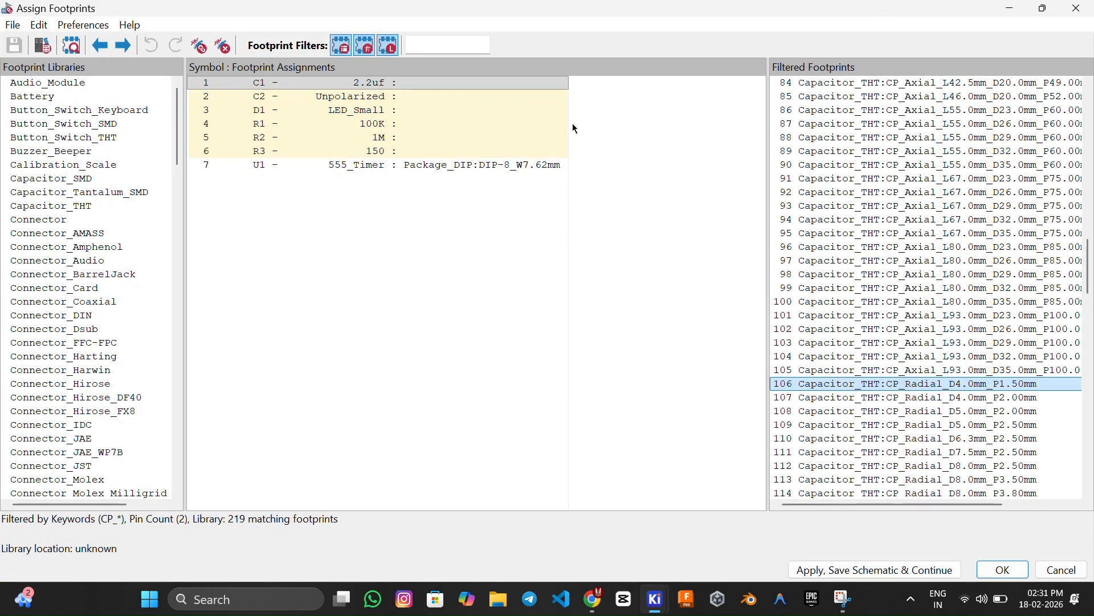
Assign the Capacitor_THT:CP_Radial_D4.0mm_P1.50mm footprint to capacitor C1.
click(391, 86)
click(393, 113)
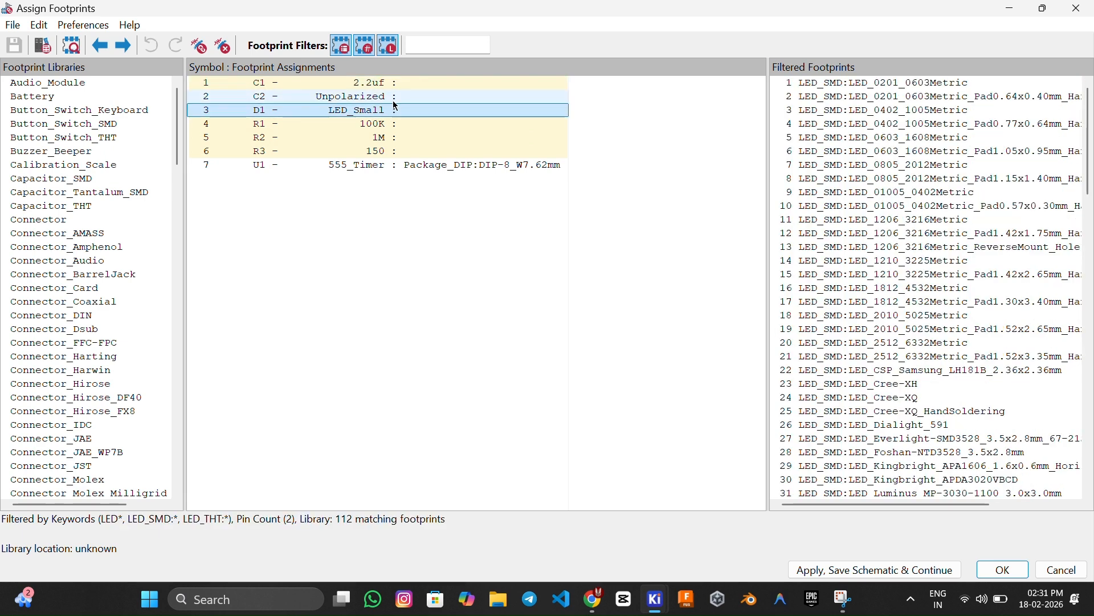
click(396, 85)
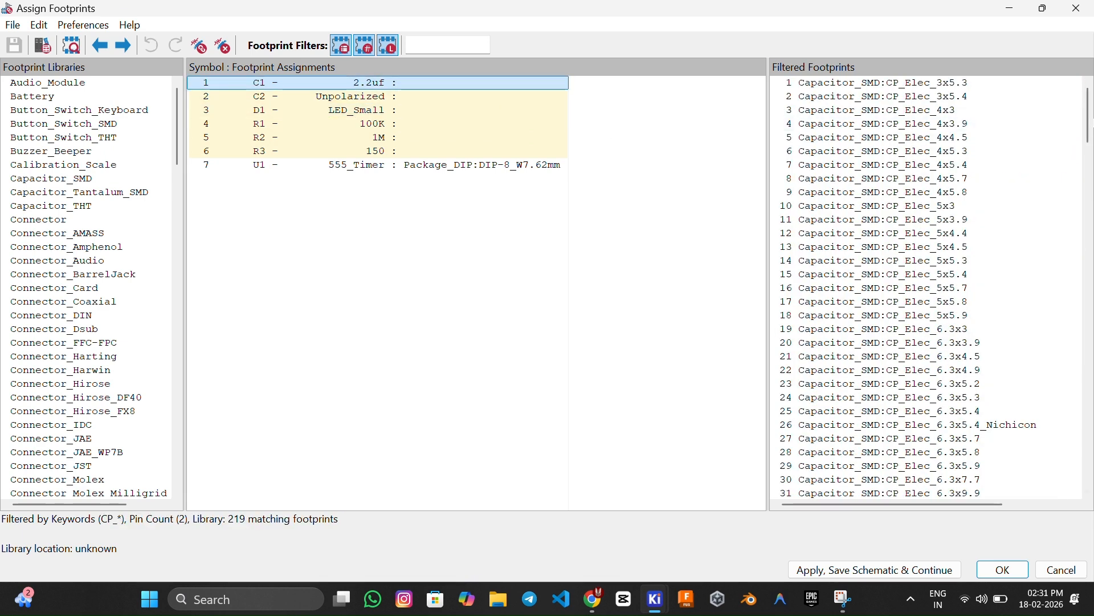
drag(1091, 117, 1092, 284)
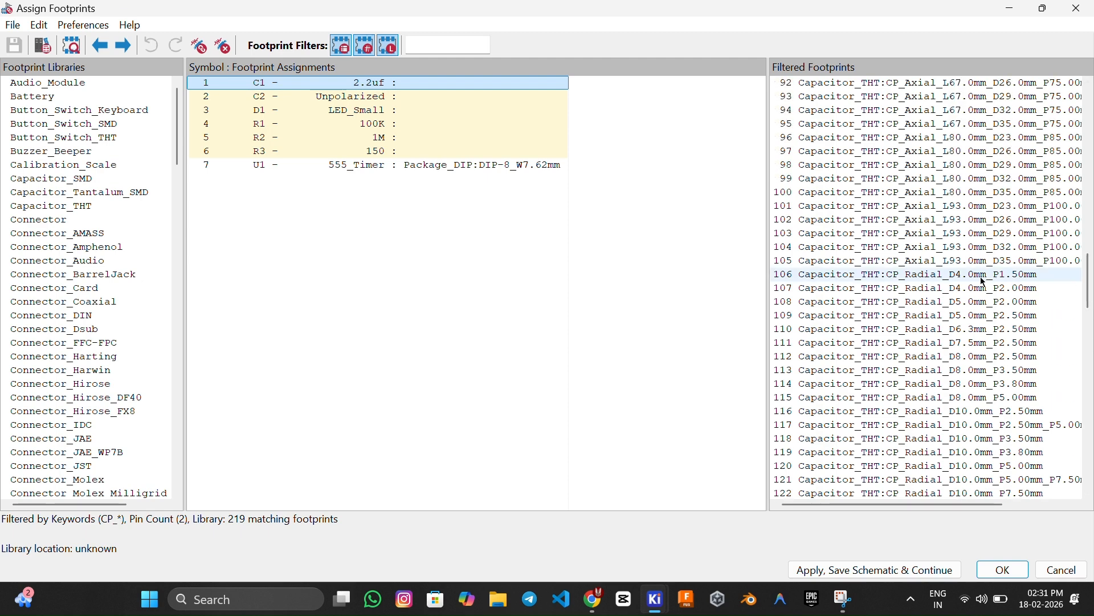
click(952, 277)
double_click(950, 275)
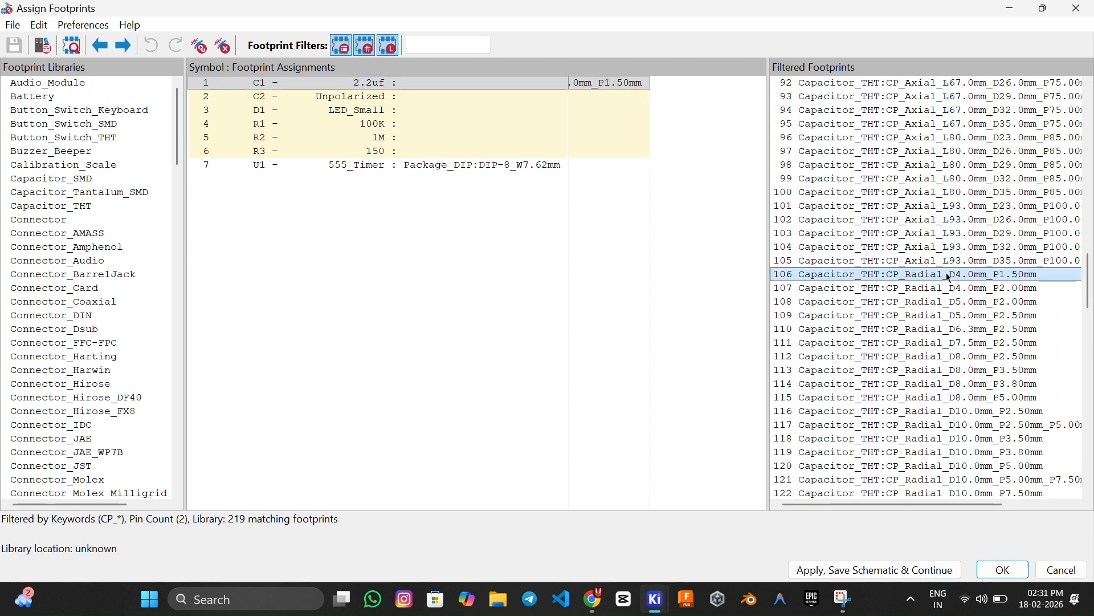
Select capacitor C2 and preview Capacitor_THT:C_Disc_D3.0mm_W1.6mm_P2.50mm from its filtered footprints.
click(466, 95)
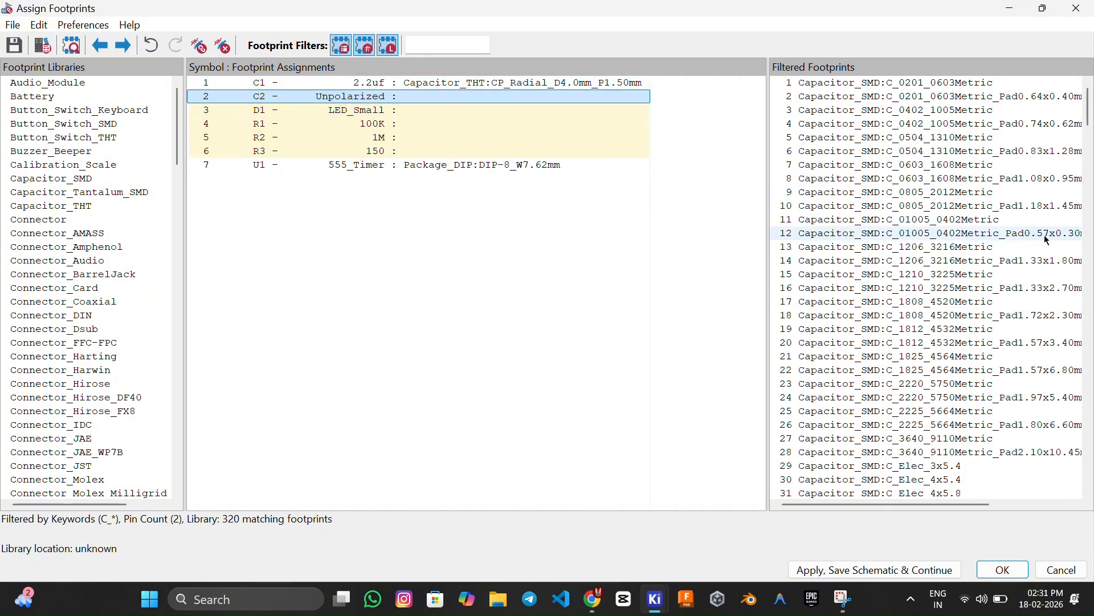
drag(1092, 116, 1061, 201)
click(1001, 183)
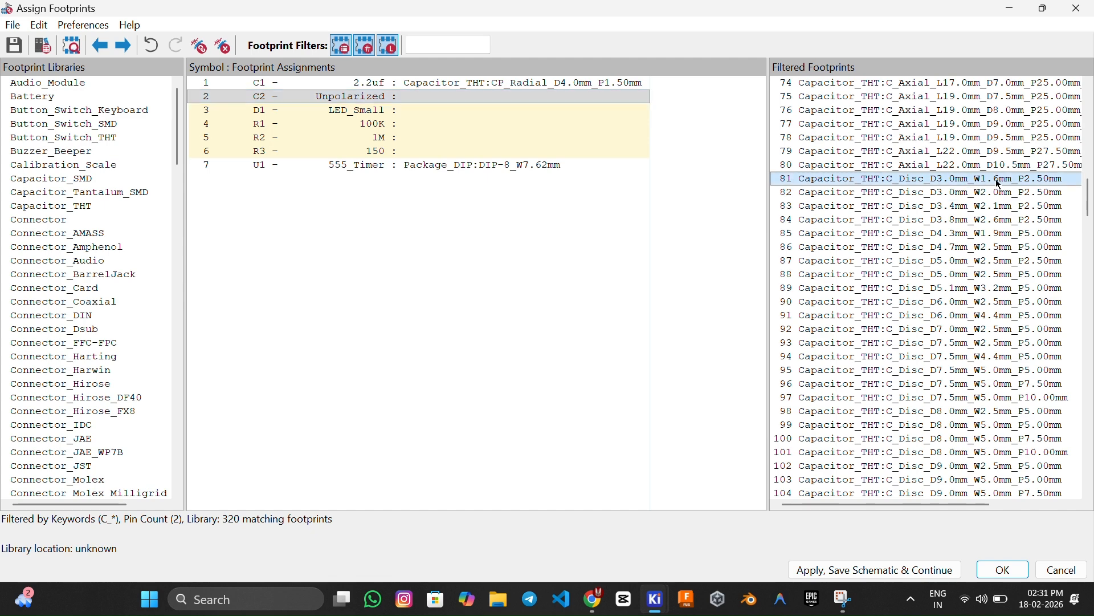
right_click(916, 182)
click(946, 193)
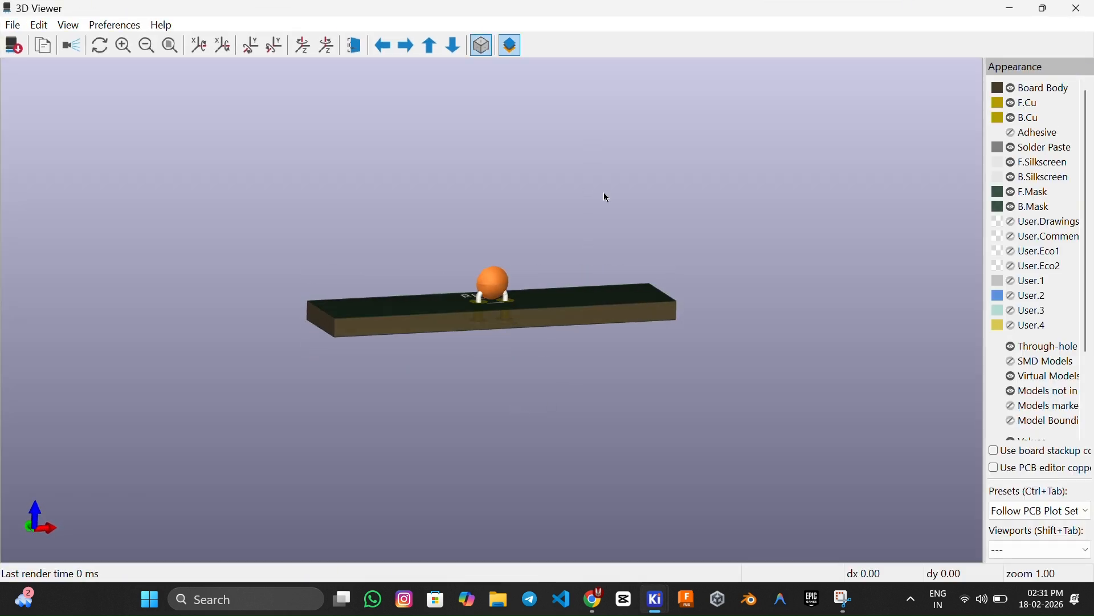
Inspect the disc capacitor's 3D model, close the previews and assign the C_Disc_D3.0mm_W1.6mm_P2.50mm footprint to C2.
drag(605, 193, 402, 283)
scroll(485, 277, up, 11)
drag(412, 392, 723, 267)
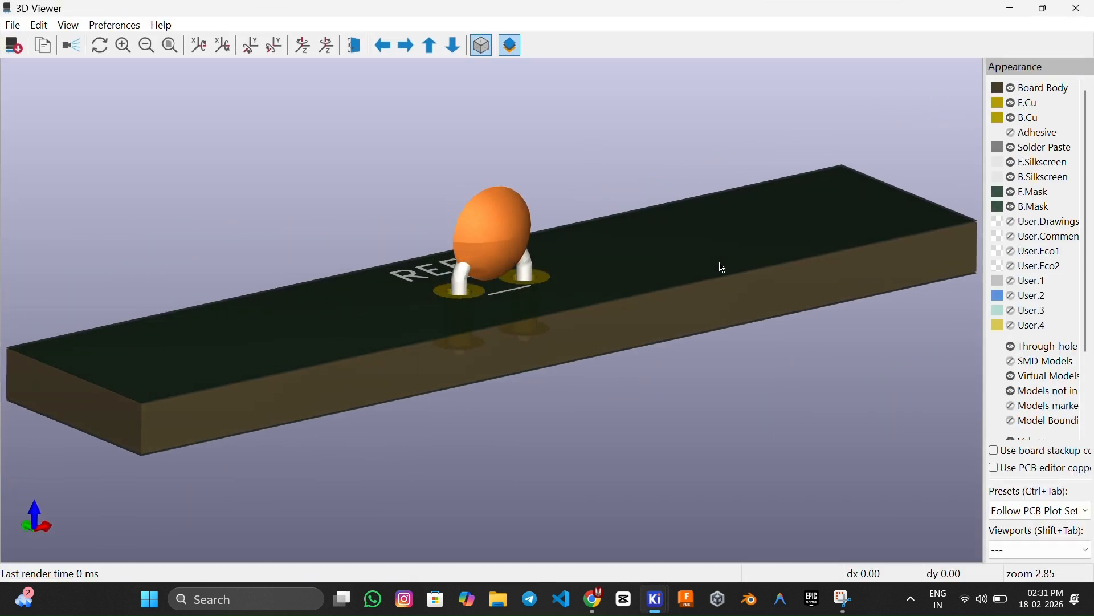
click(1079, 10)
click(891, 13)
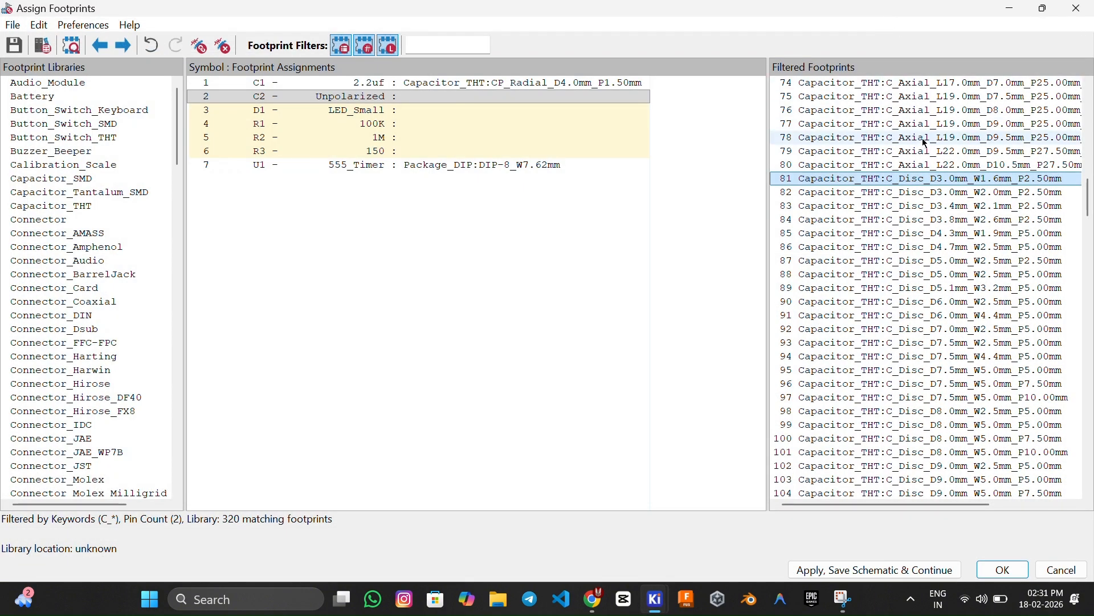
double_click(928, 180)
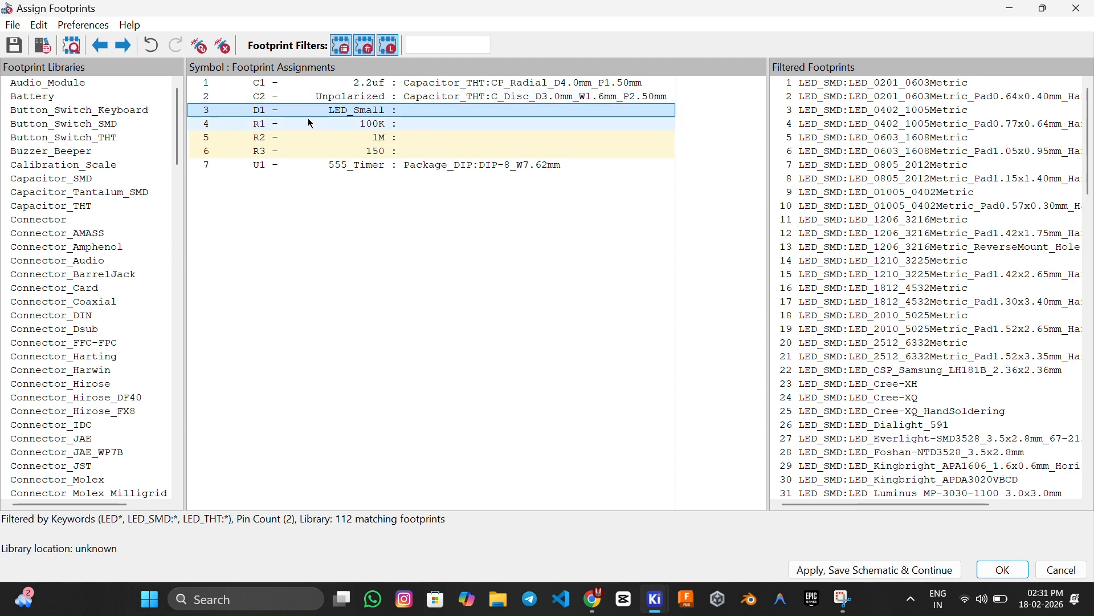
Find a through-hole footprint for D1, preview it and assign LED_THT:LED_D3.0mm.
click(900, 85)
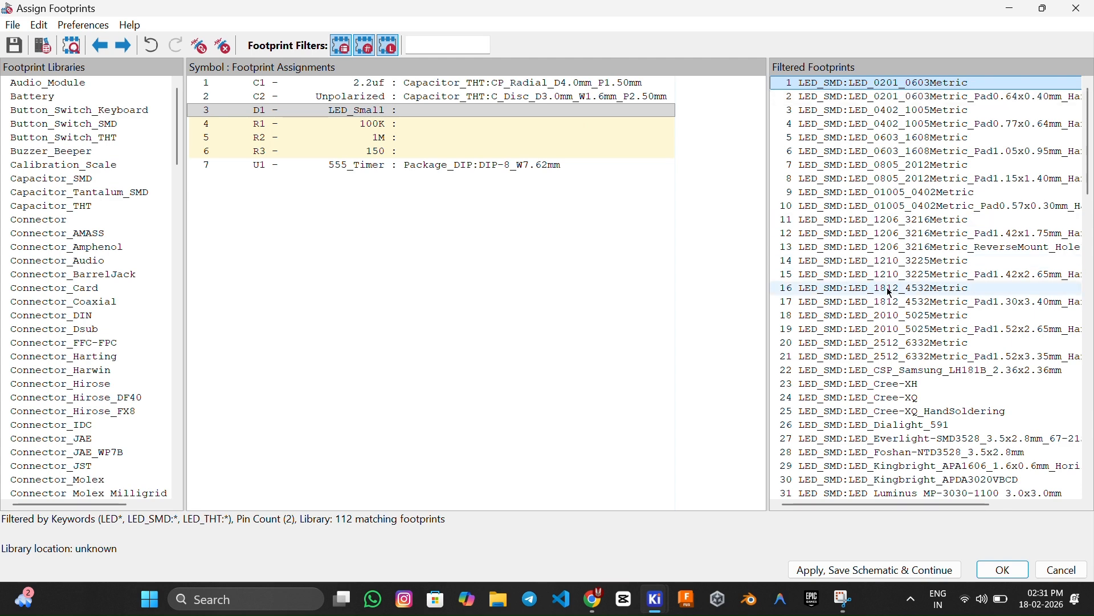
scroll(890, 292, down, 7)
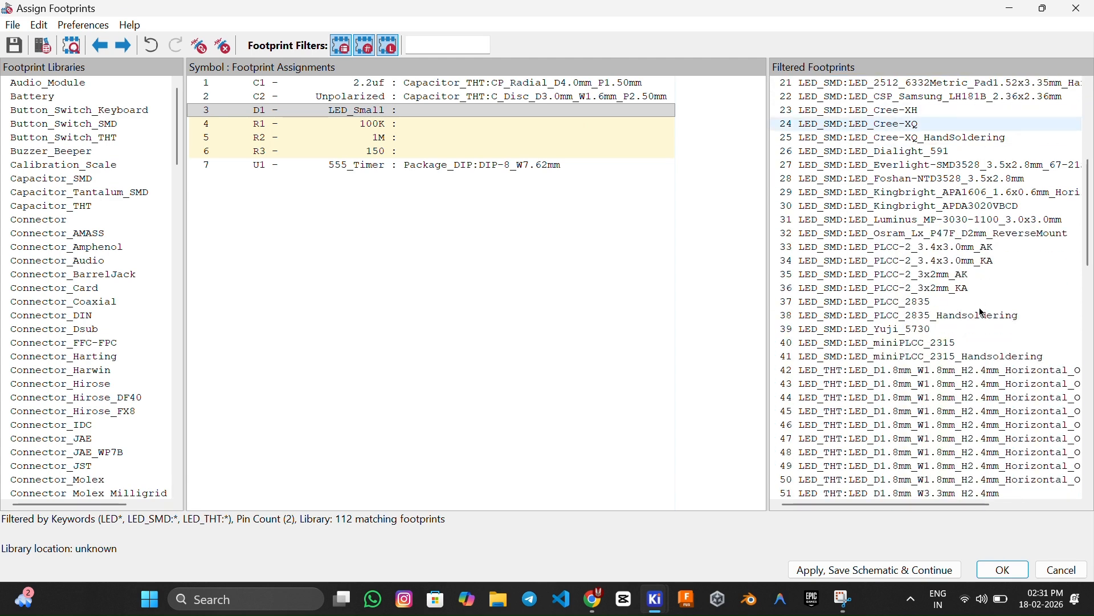
scroll(980, 313, down, 2)
click(964, 299)
click(72, 45)
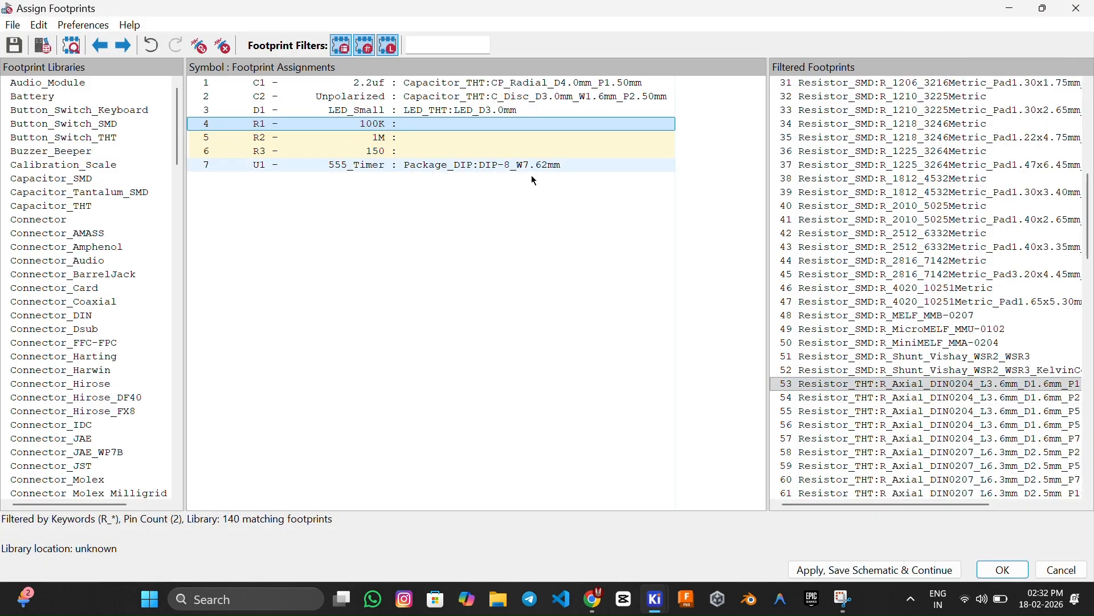
Assign the Resistor_THT:R_Axial_DIN0204_L3.6mm_D1.6mm_P1.90mm_Vertical footprint to resistors R1, R2 and R3.
double_click(926, 386)
double_click(927, 386)
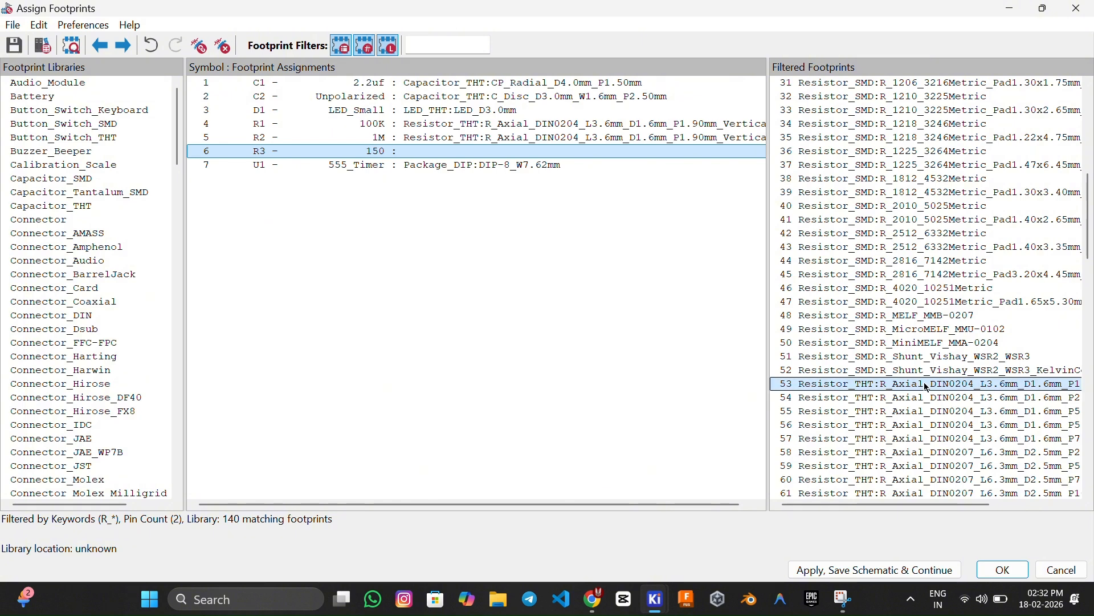
double_click(924, 384)
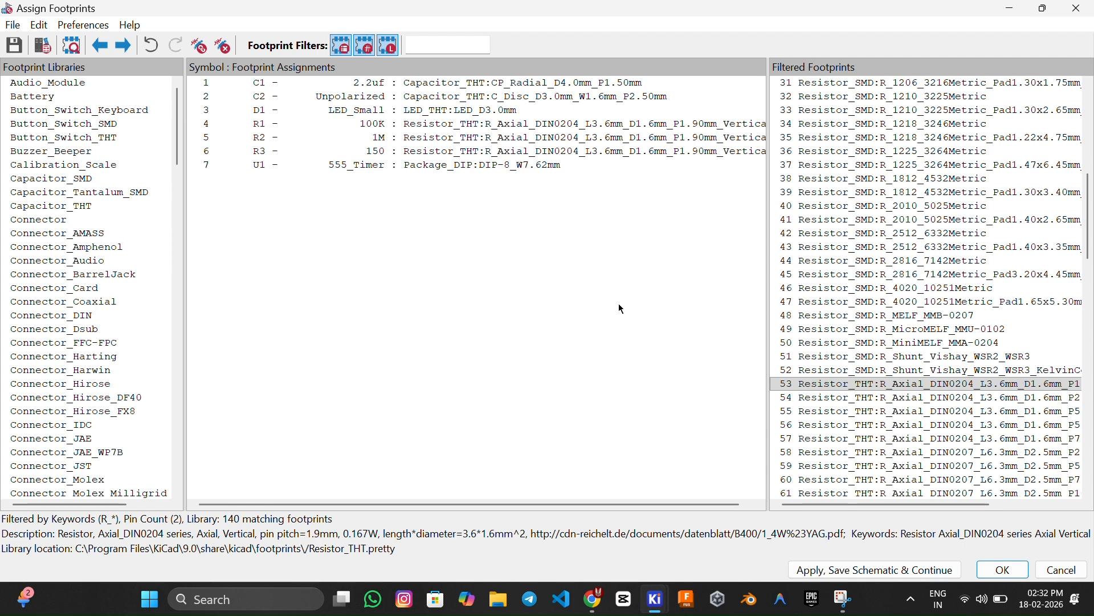
Apply the footprint assignments, save the schematic and return to the Schematic Editor.
click(883, 571)
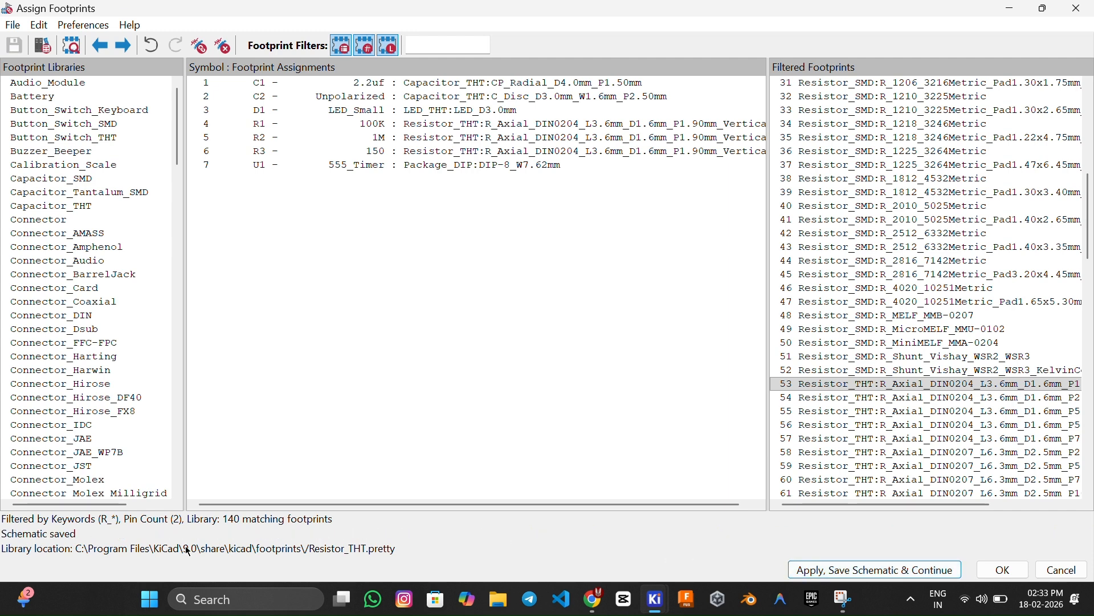
click(1007, 570)
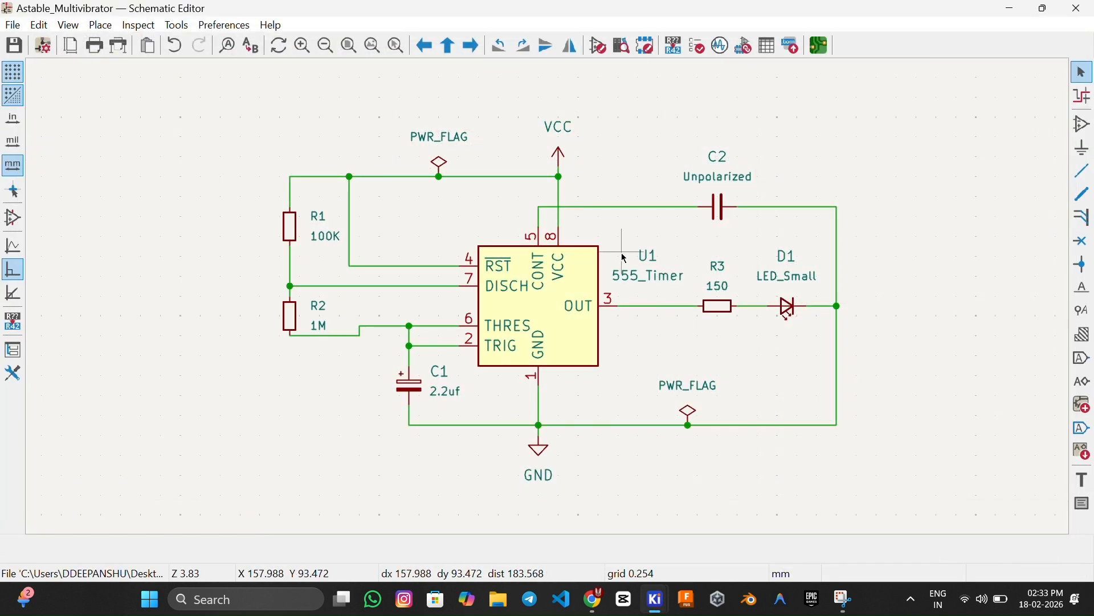